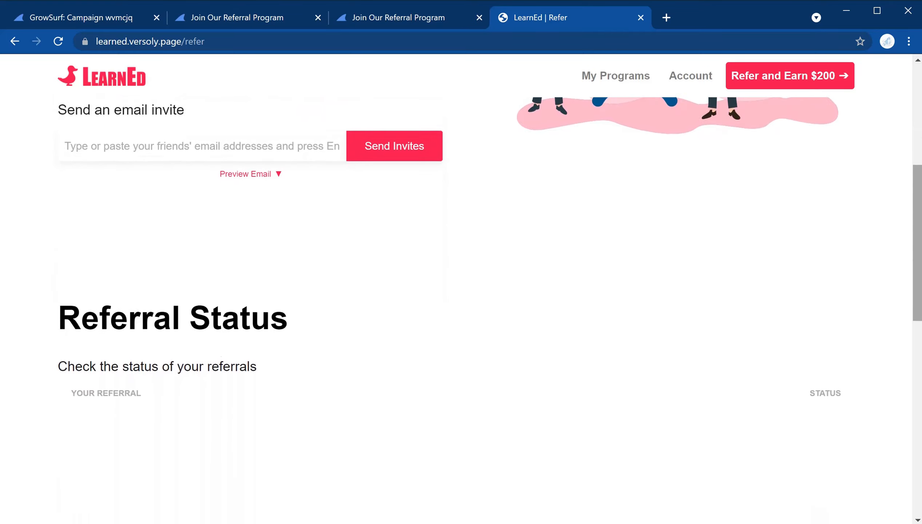
pyautogui.scroll(-3, 461, 289)
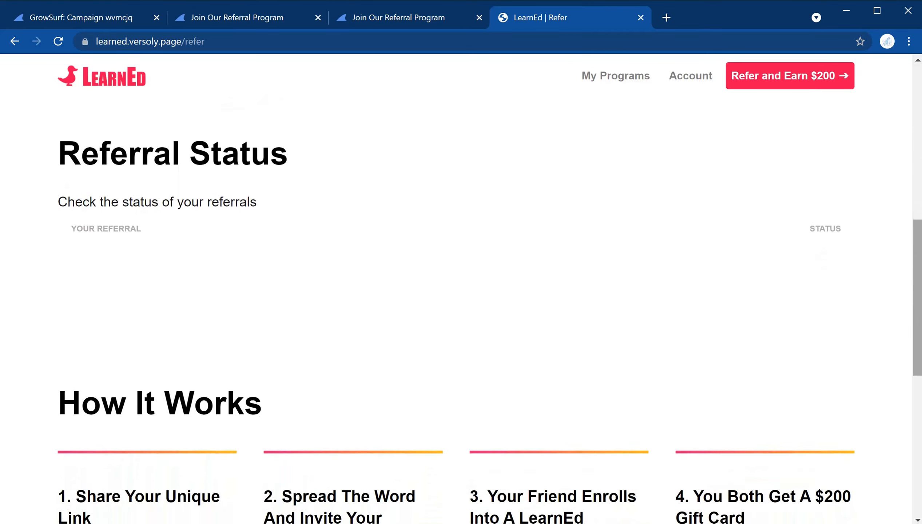
pyautogui.scroll(-1, 461, 289)
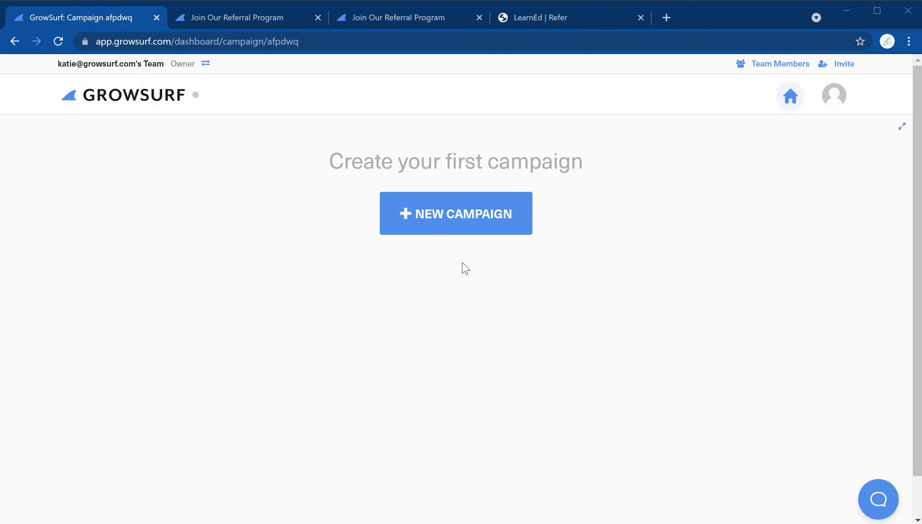
# Create a new campaign from the Online Education template
pyautogui.click(444, 221)
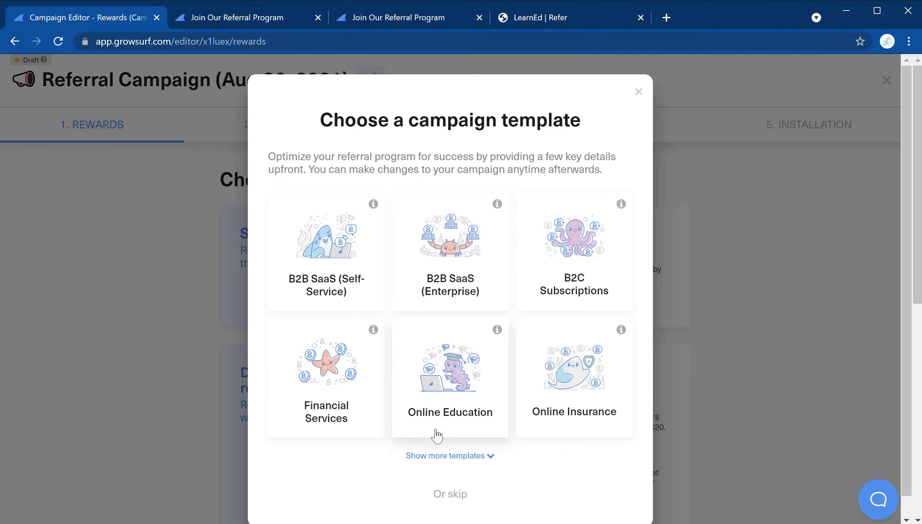
pyautogui.click(489, 387)
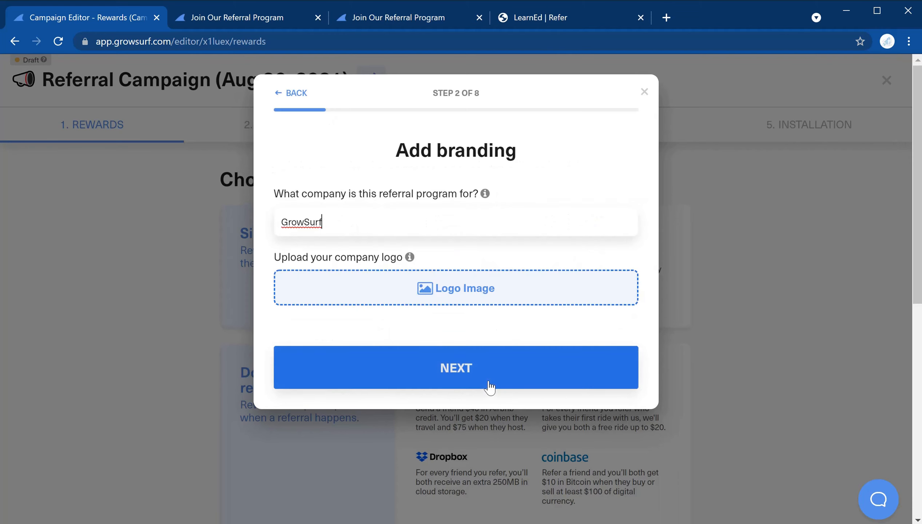
# Set the branding's company name to LearnEd, upload the "LearnEd - Color" image as the logo, and continue to the color choice
pyautogui.doubleClick(363, 222)
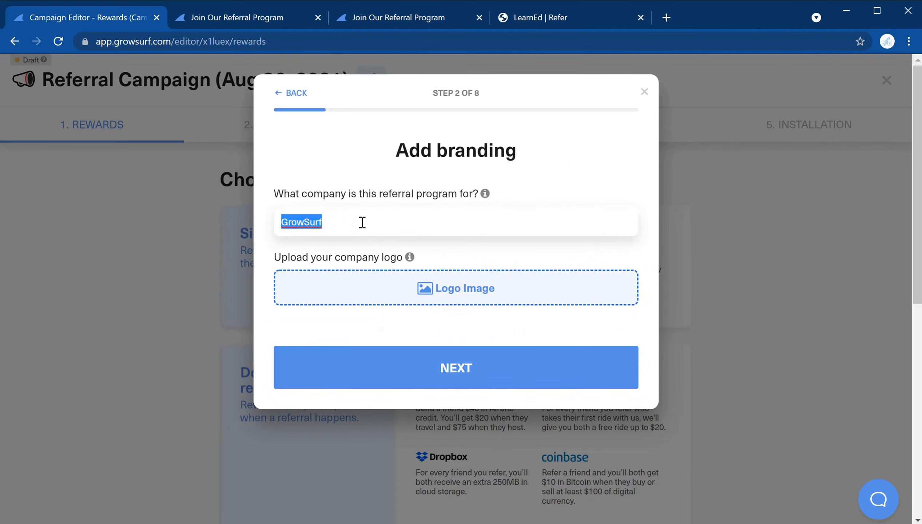
pyautogui.write('LearnEd')
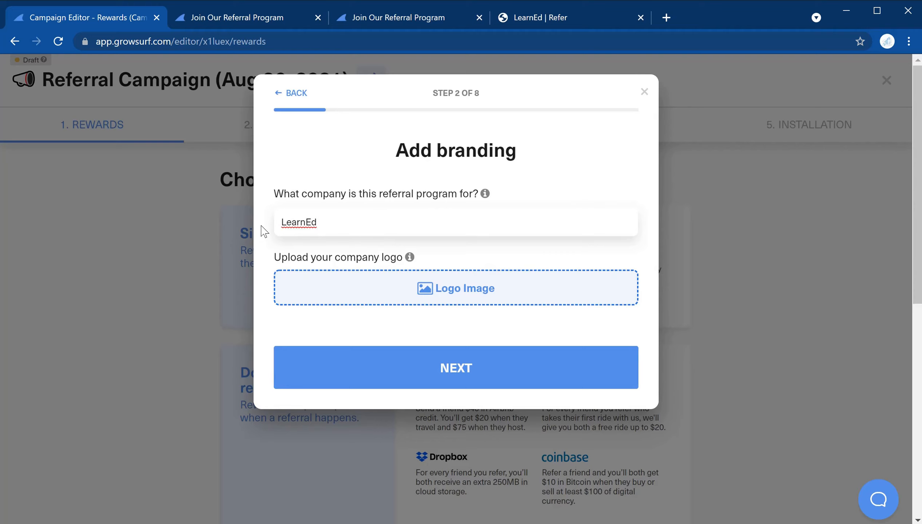
pyautogui.click(468, 294)
pyautogui.click(240, 126)
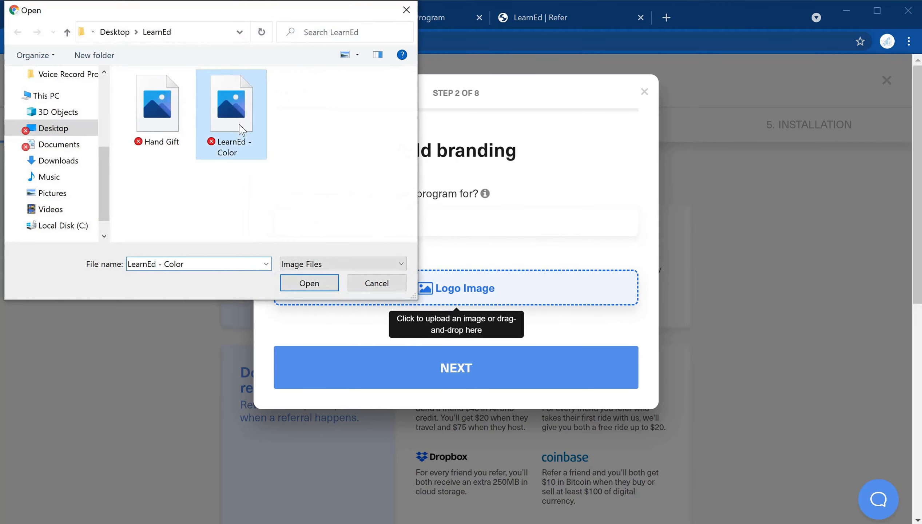
pyautogui.click(308, 282)
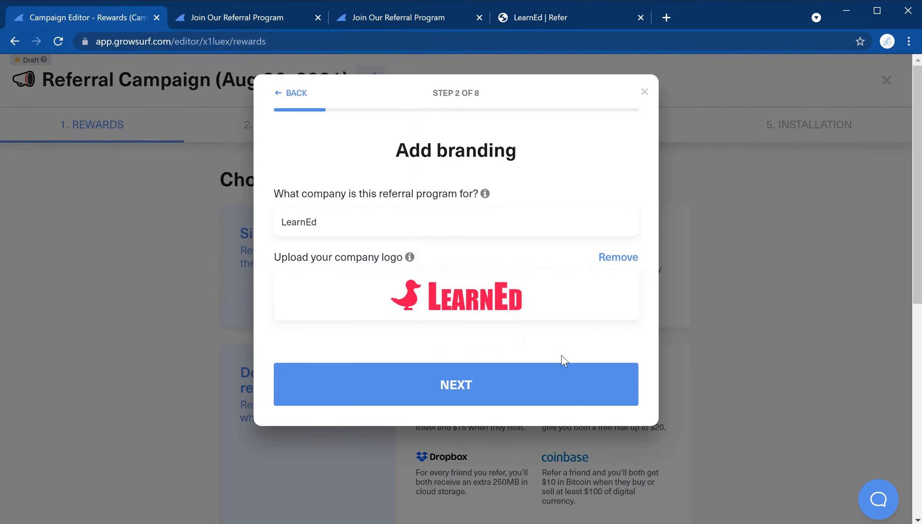
pyautogui.click(530, 394)
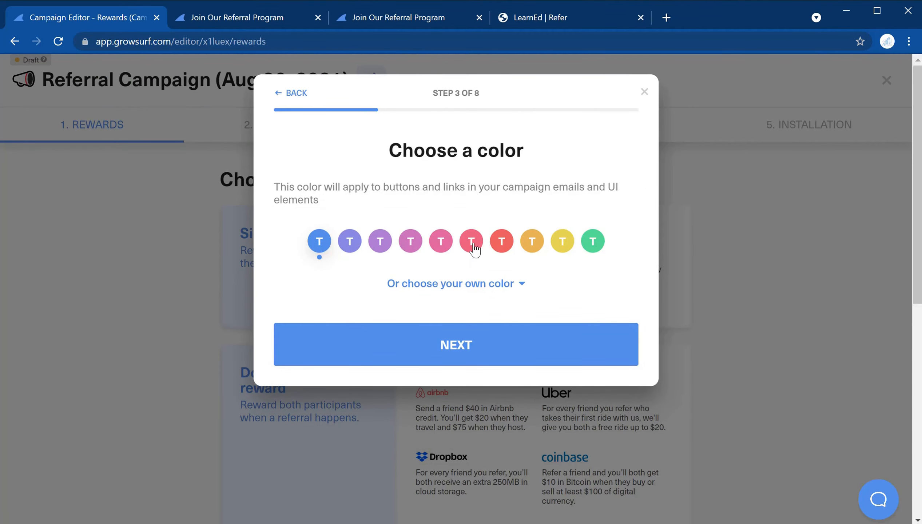
# Set the campaign's own color for buttons and links to #EE1152 and continue to the rewards
pyautogui.click(593, 241)
pyautogui.click(532, 241)
pyautogui.click(514, 285)
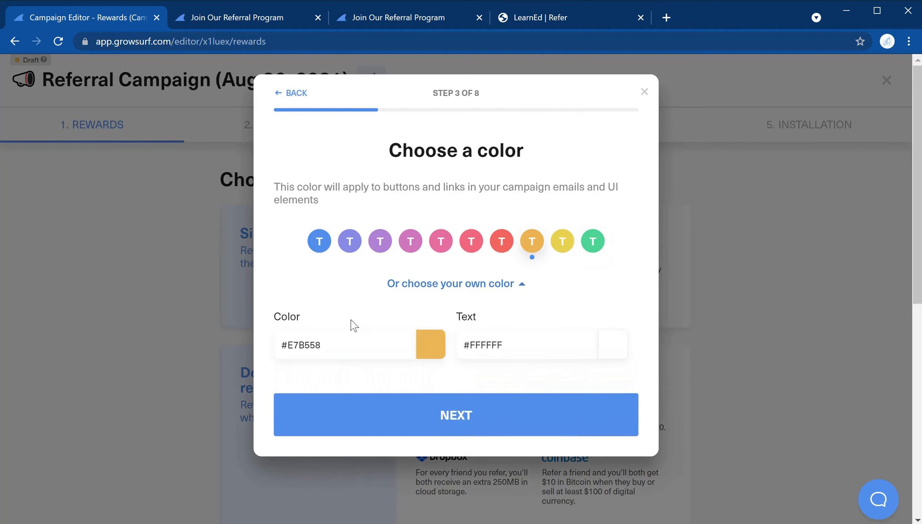
pyautogui.click(337, 346)
pyautogui.doubleClick(337, 346)
pyautogui.click(338, 347)
pyautogui.click(337, 347)
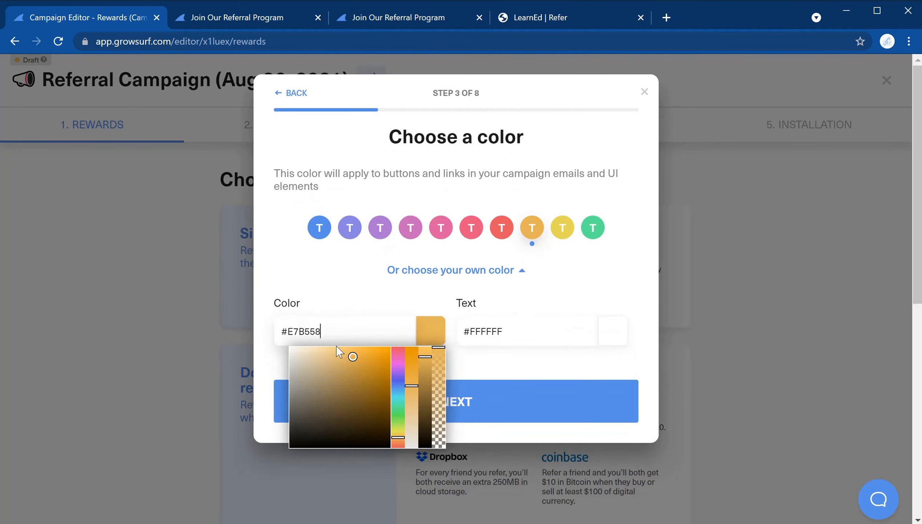
pyautogui.doubleClick(323, 327)
pyautogui.write('EE1152')
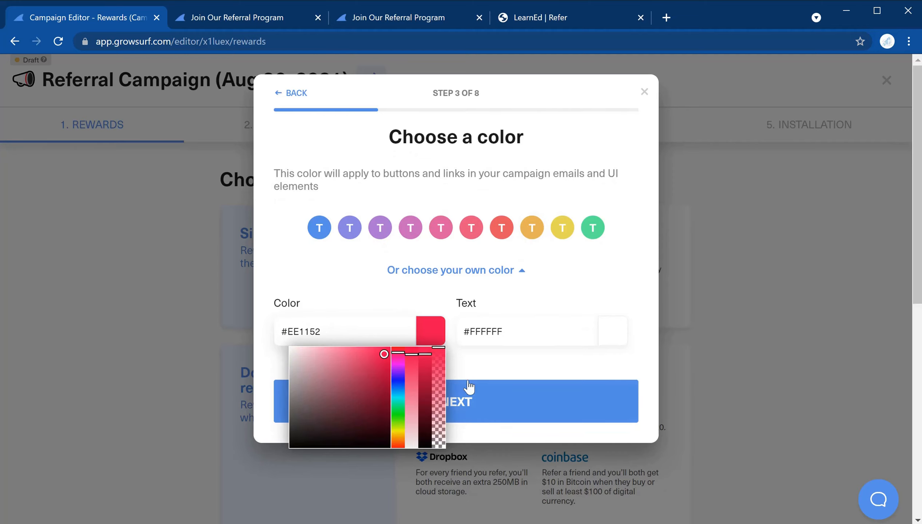
pyautogui.click(493, 371)
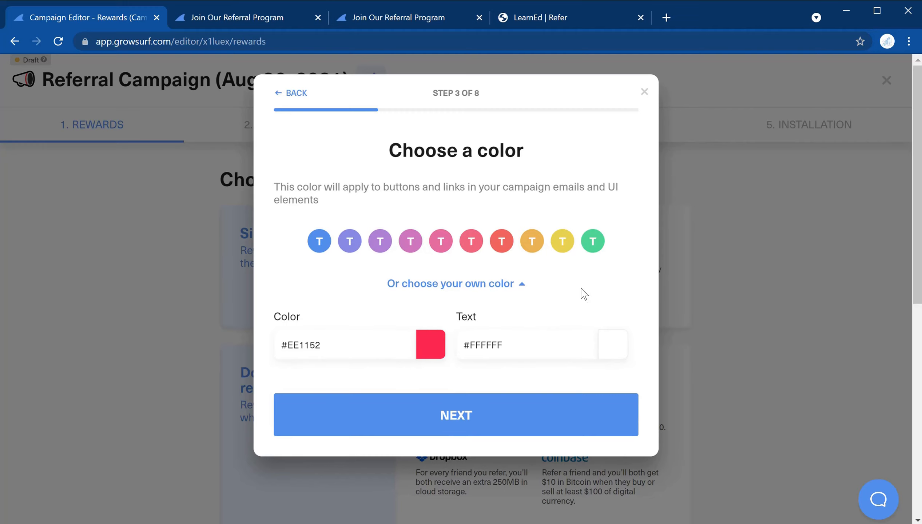
pyautogui.click(489, 416)
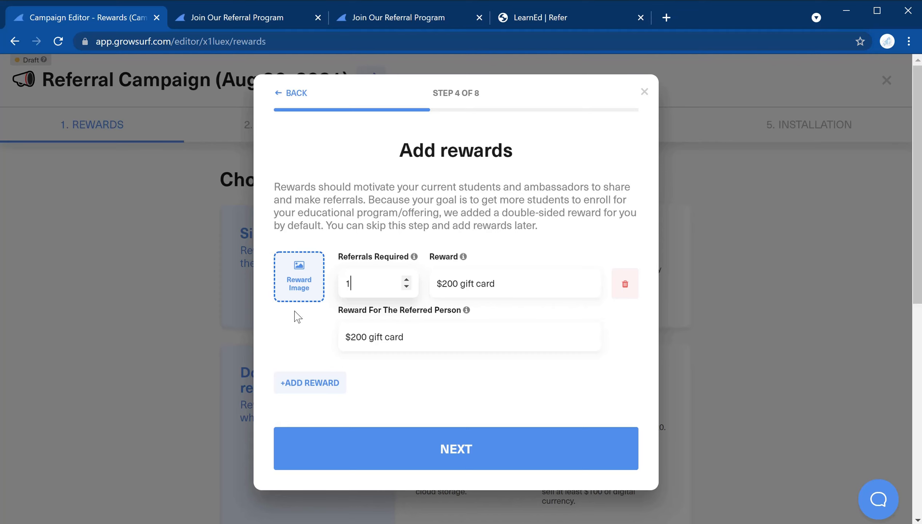
# Upload the "Hand Gift" image as the reward image
pyautogui.click(299, 289)
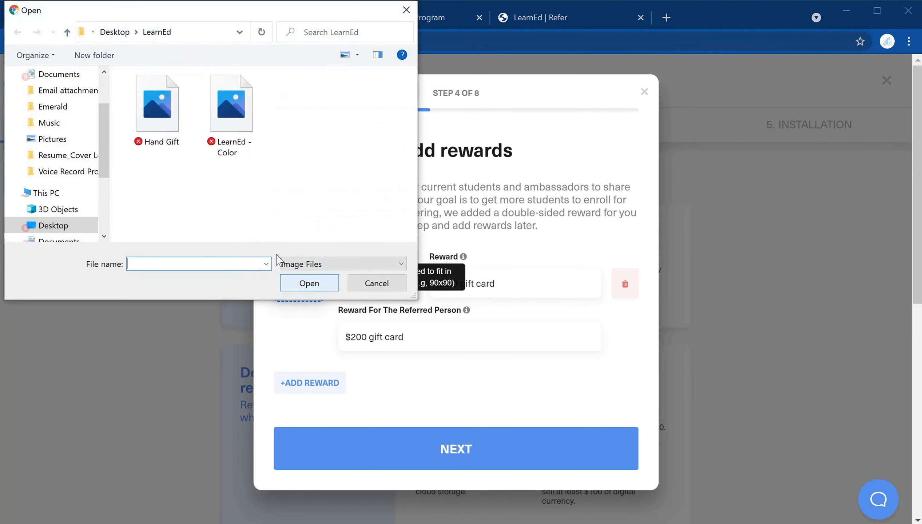
pyautogui.click(164, 110)
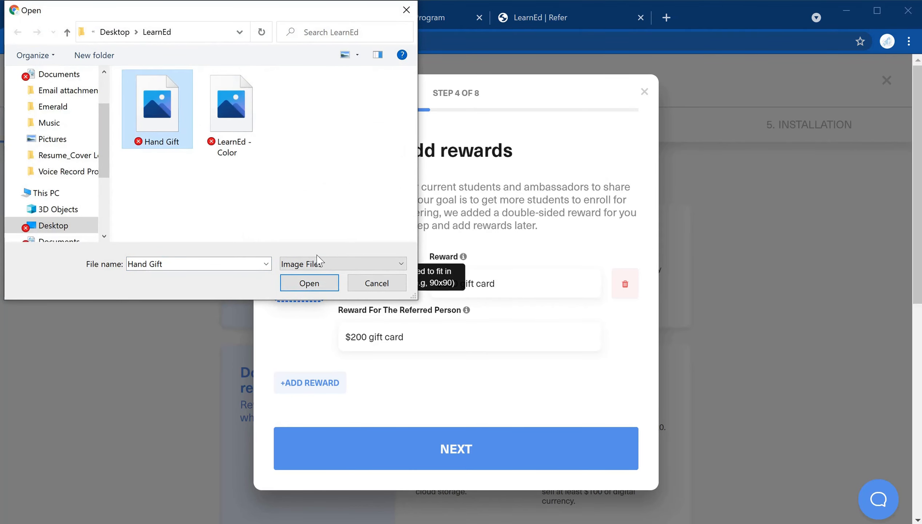
pyautogui.click(310, 283)
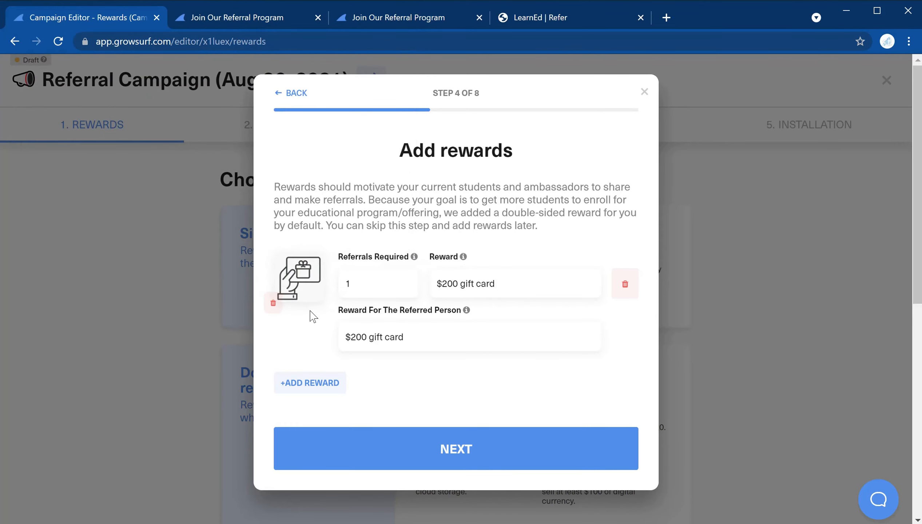
# Raise the referrals required for the reward to 3 and return the number to 1
pyautogui.click(406, 280)
pyautogui.click(406, 280)
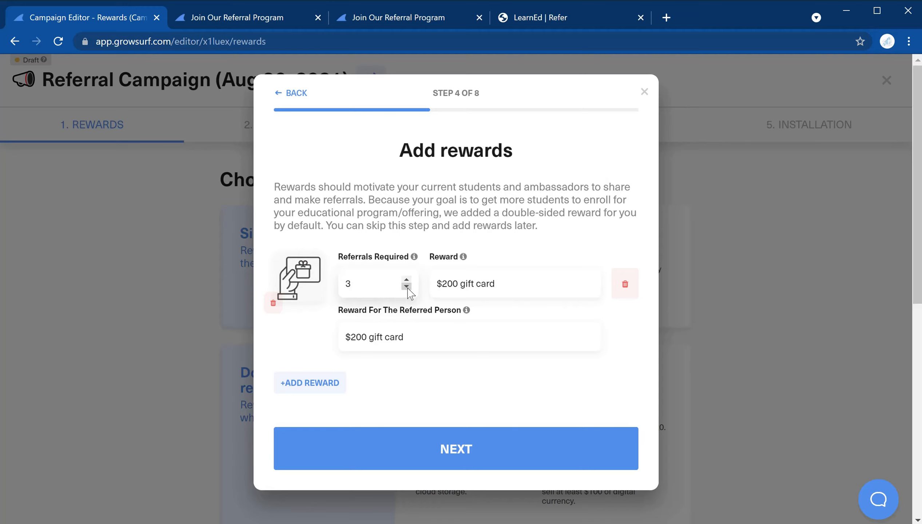
pyautogui.click(406, 286)
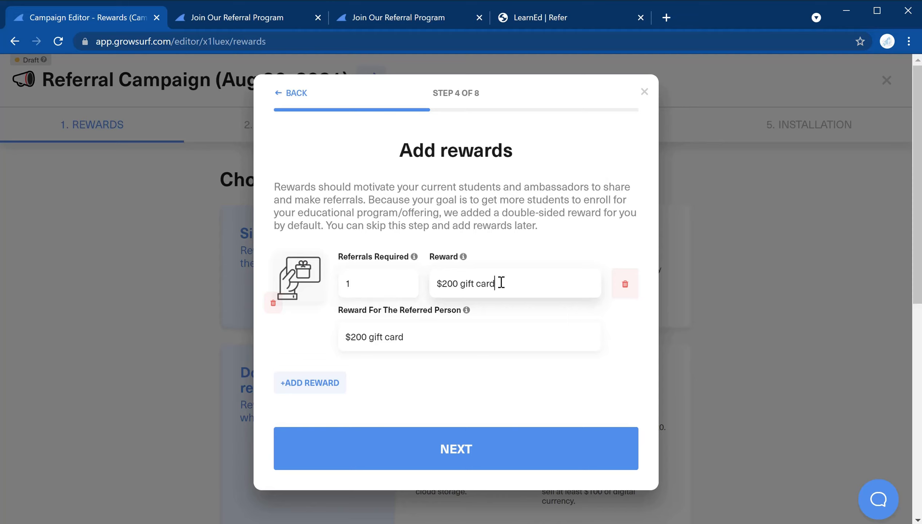
# Accept the $200 gift card rewards for the referrer and the referred person, and continue to the social buttons
pyautogui.moveTo(497, 282); pyautogui.dragTo(437, 287)
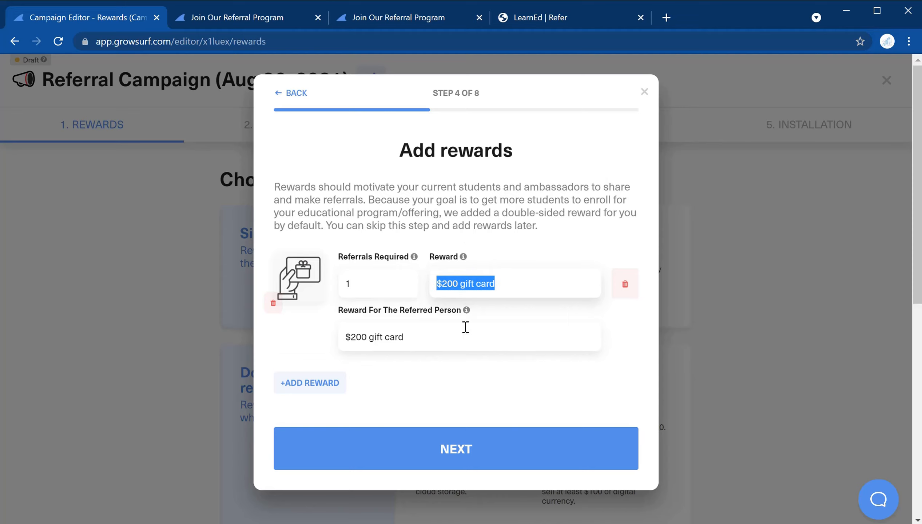
pyautogui.click(409, 335)
pyautogui.moveTo(410, 335); pyautogui.dragTo(344, 342)
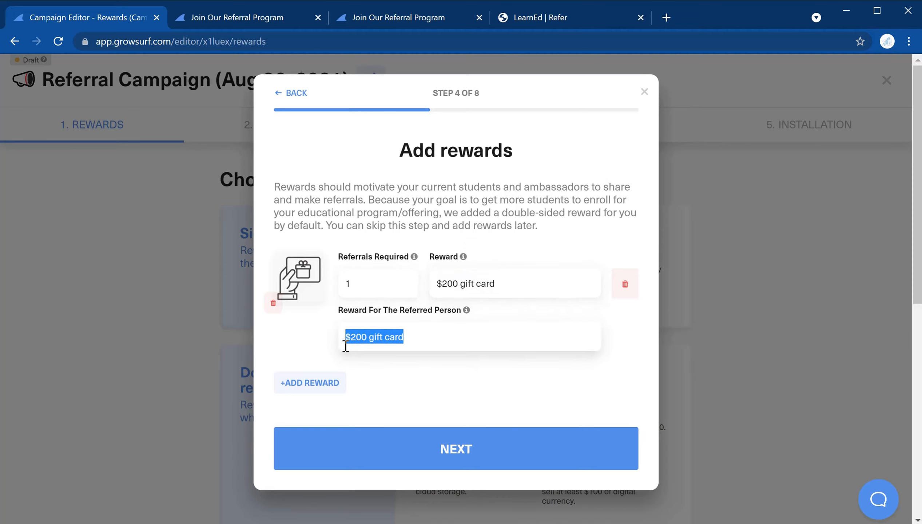
pyautogui.click(503, 450)
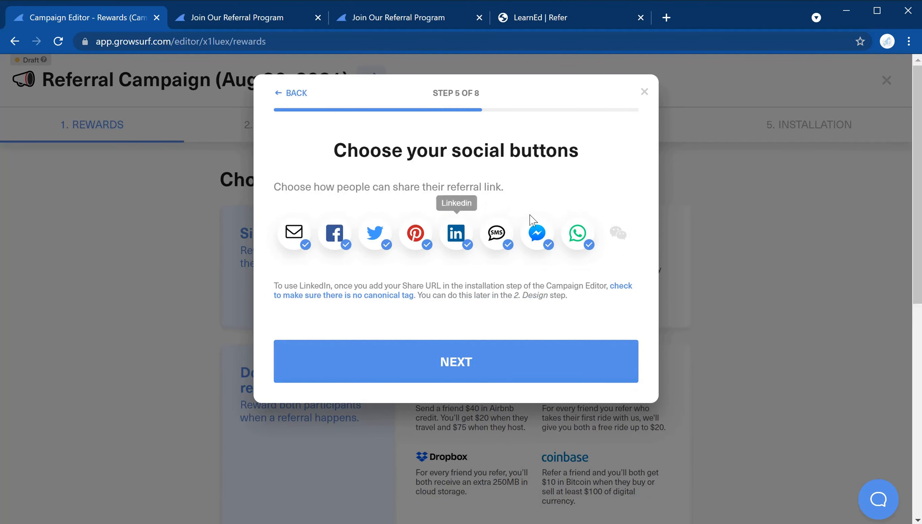
# Deselect the WhatsApp, Messenger, Pinterest and LinkedIn sharing options and continue to the default share messages
pyautogui.click(577, 245)
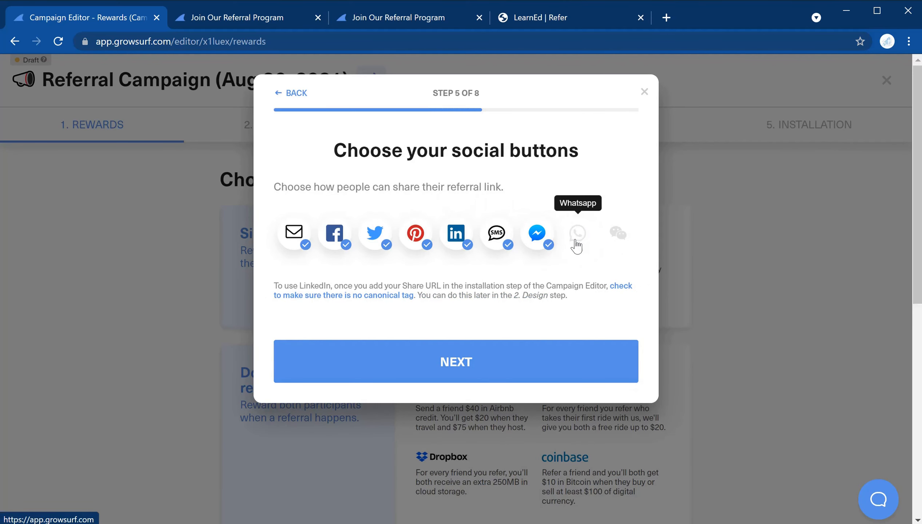
pyautogui.click(538, 242)
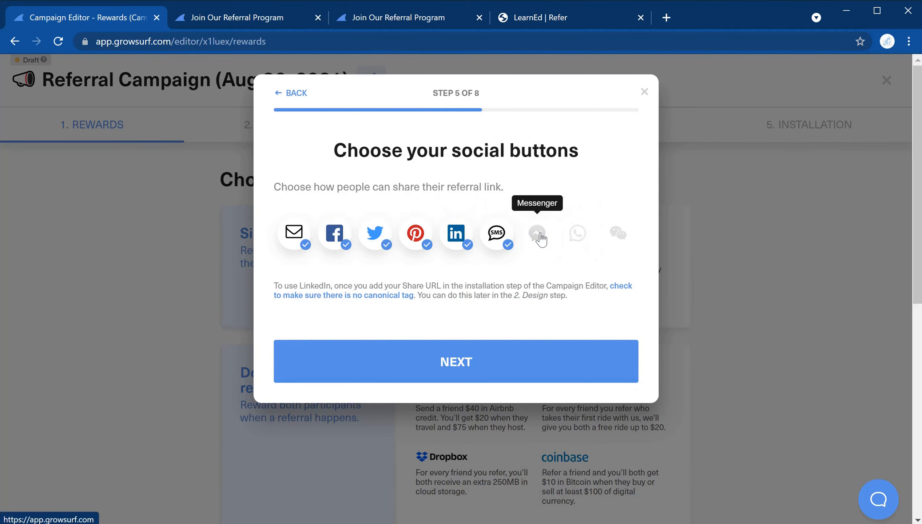
pyautogui.click(416, 240)
pyautogui.click(455, 235)
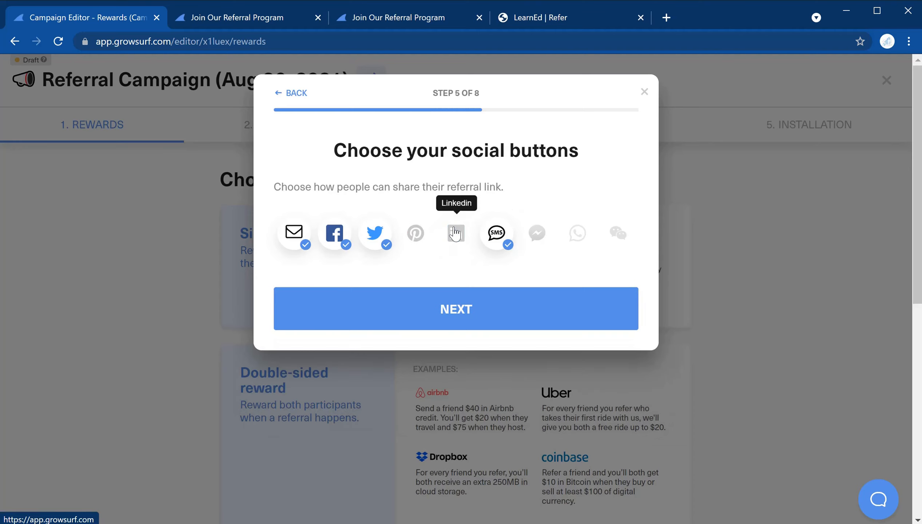
pyautogui.click(456, 234)
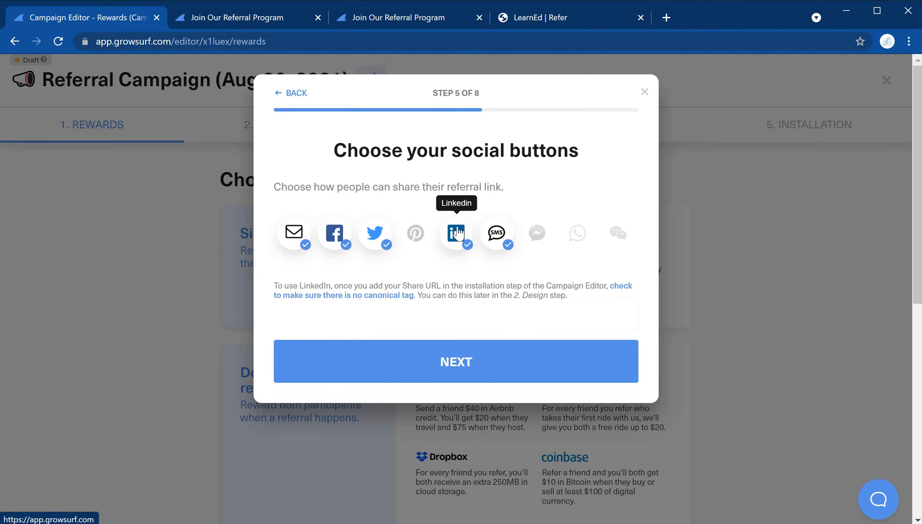
pyautogui.click(456, 233)
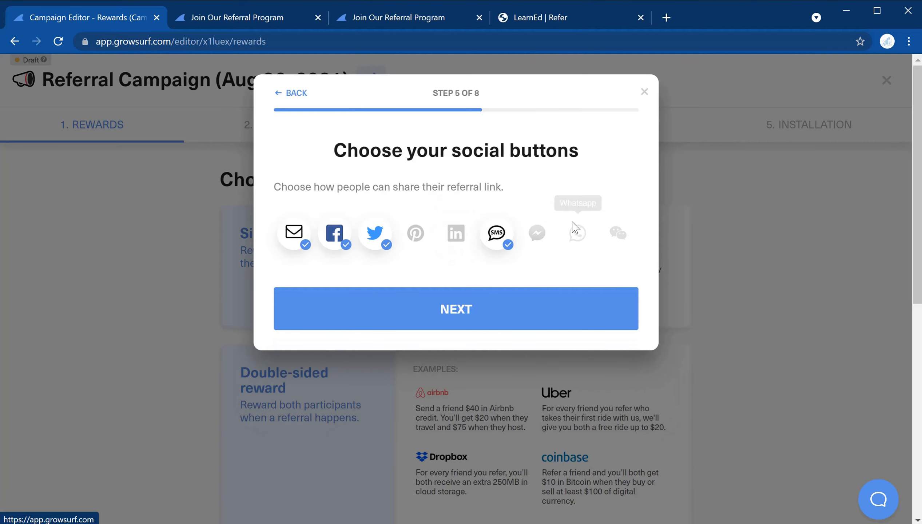
pyautogui.click(527, 312)
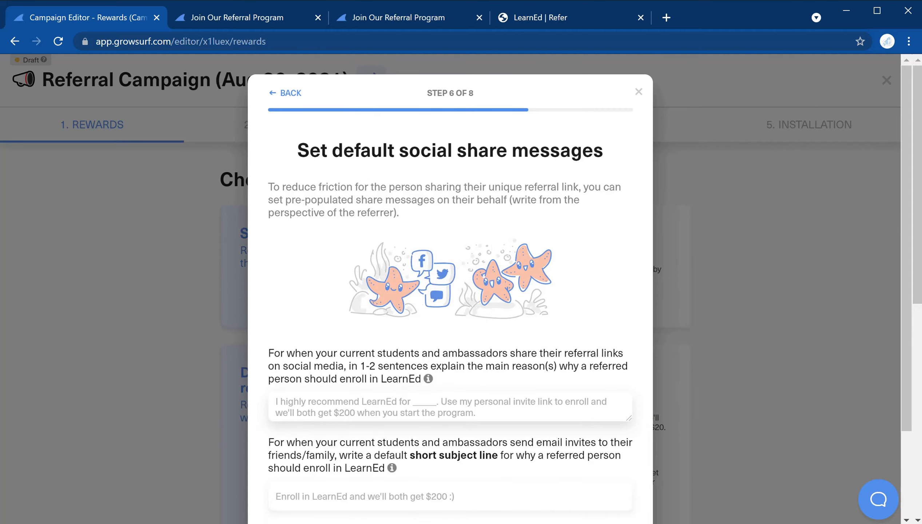
# Set the social message: "I highly recommend LearnEd for online education. Use my personal invite link to enroll and we'll both get $200 when you start the program."
pyautogui.write('I highly reco')
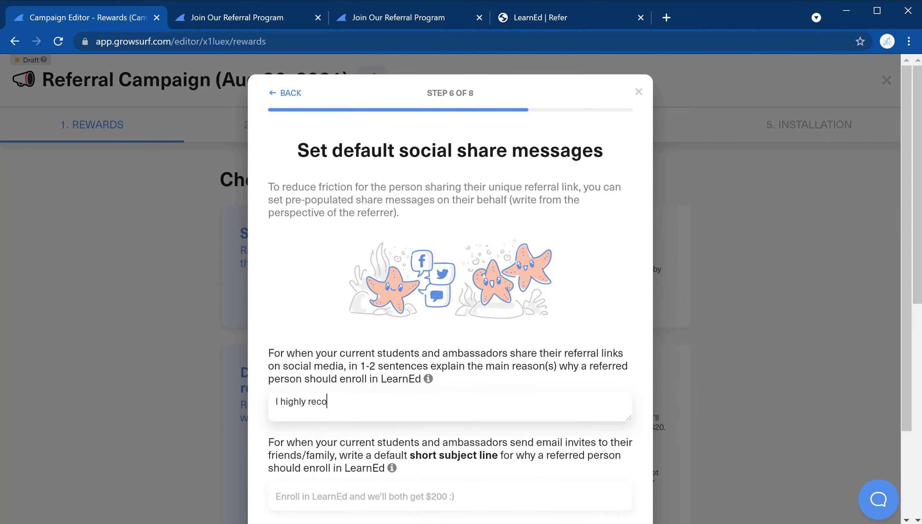
pyautogui.write('mmend LearnEd for')
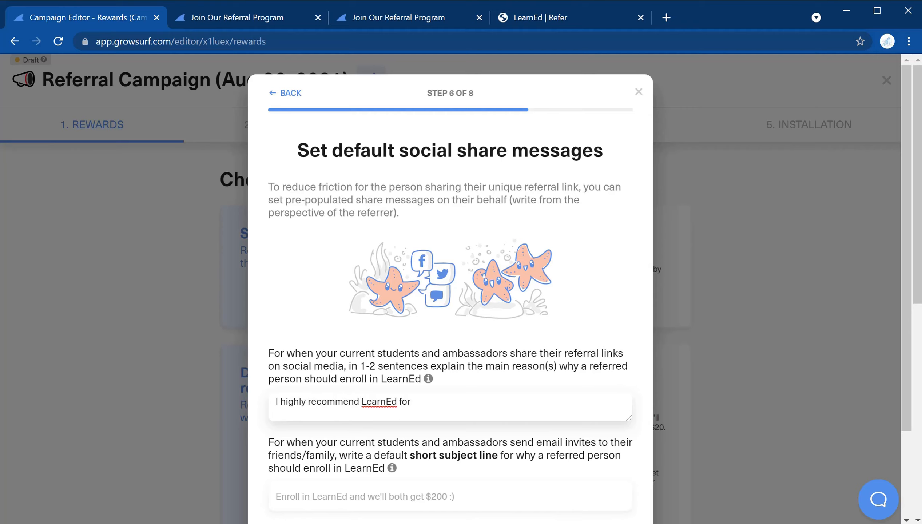
pyautogui.write(' online education.')
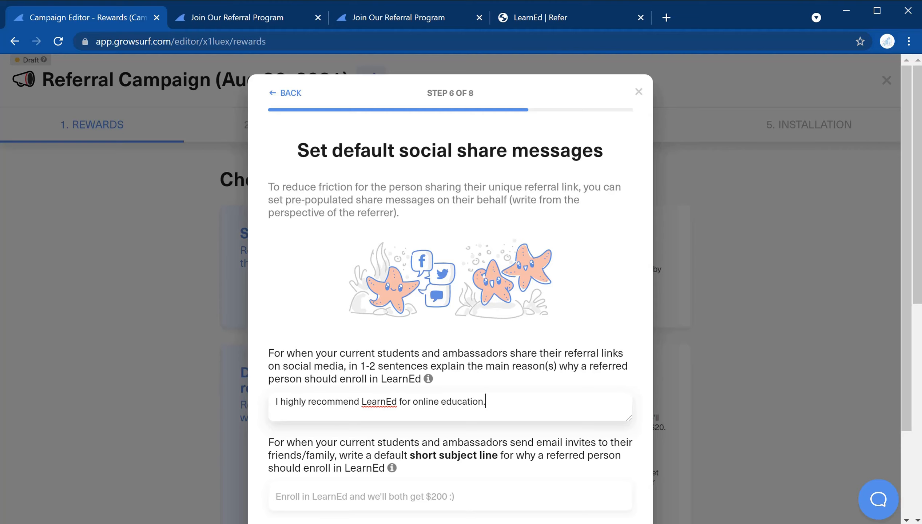
pyautogui.write(' Use my personal invi')
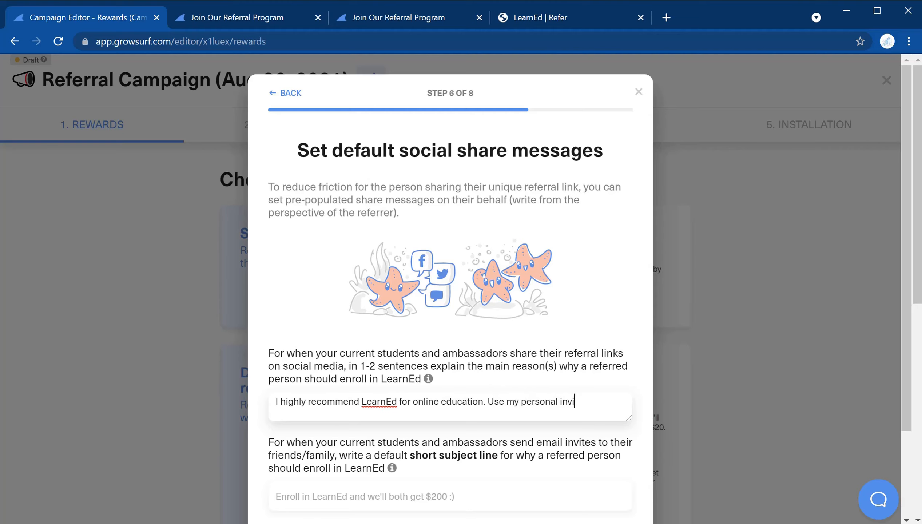
pyautogui.write('te link to')
pyautogui.write(' enroll and we')
pyautogui.write("'")
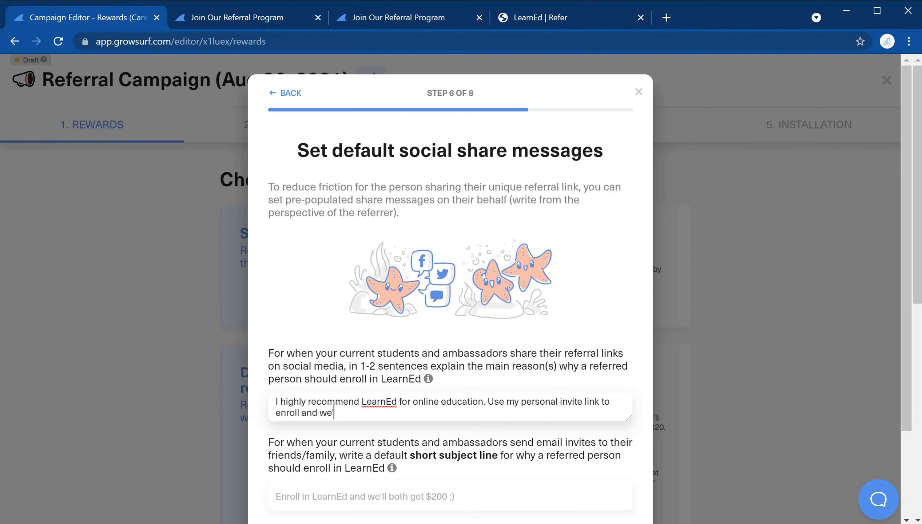
pyautogui.write('ll both get $200 when yo')
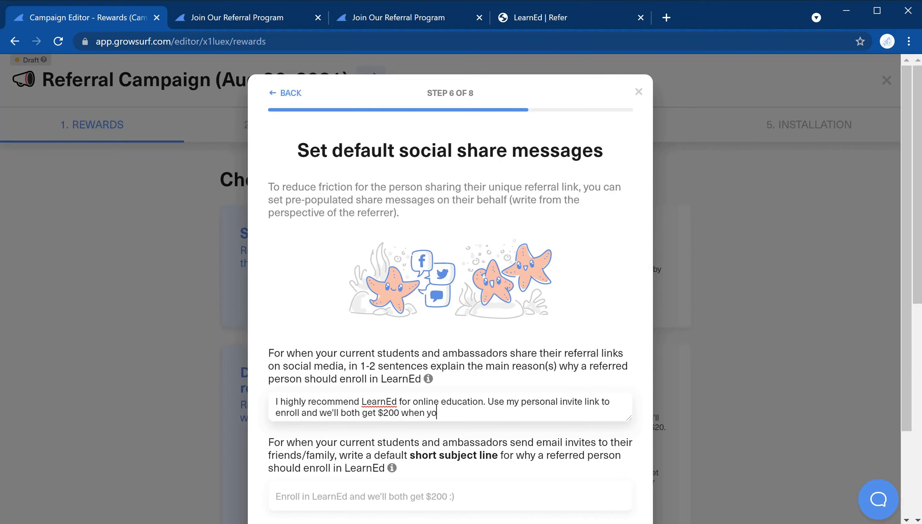
pyautogui.write('u start the program.')
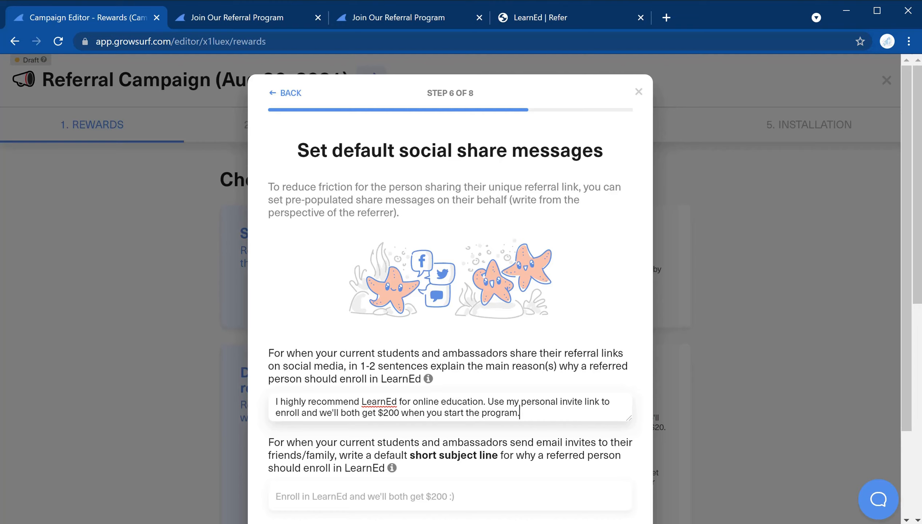
# Set the email invite subject line to "Enroll in LearnEd and we'll both get $200 :)" and continue to the referrer messaging
pyautogui.click(276, 497)
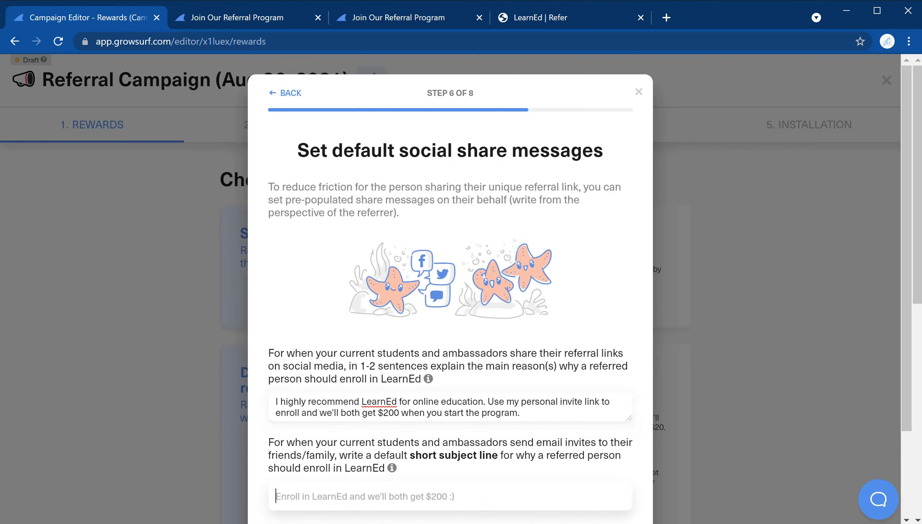
pyautogui.write('Enroll in')
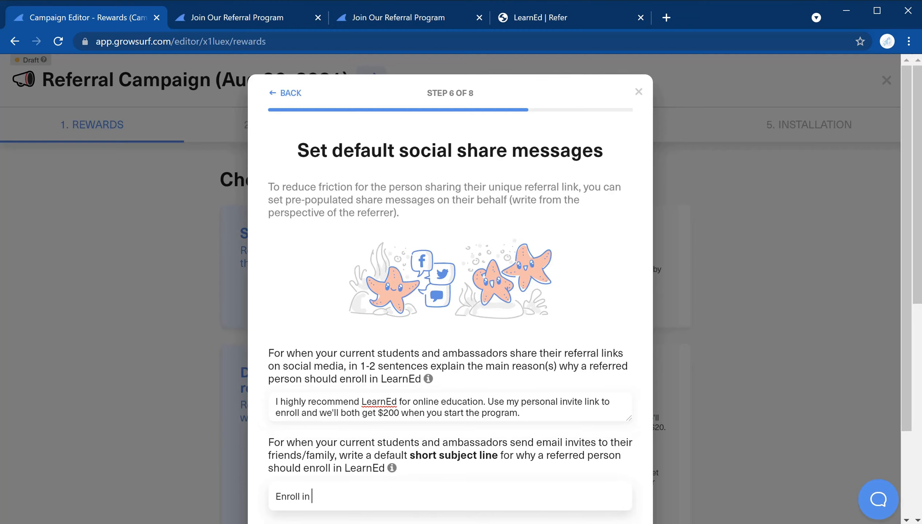
pyautogui.write(" LearnEd and we'll both ")
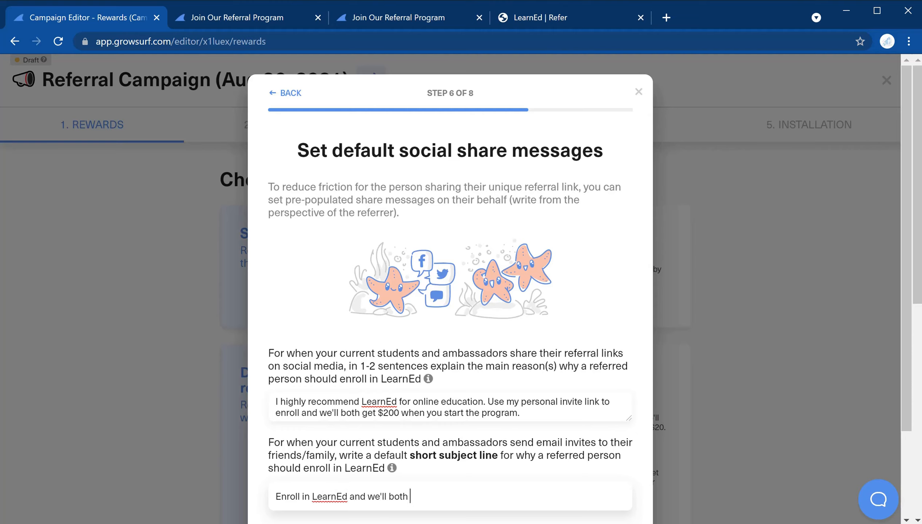
pyautogui.write('get $200 :)')
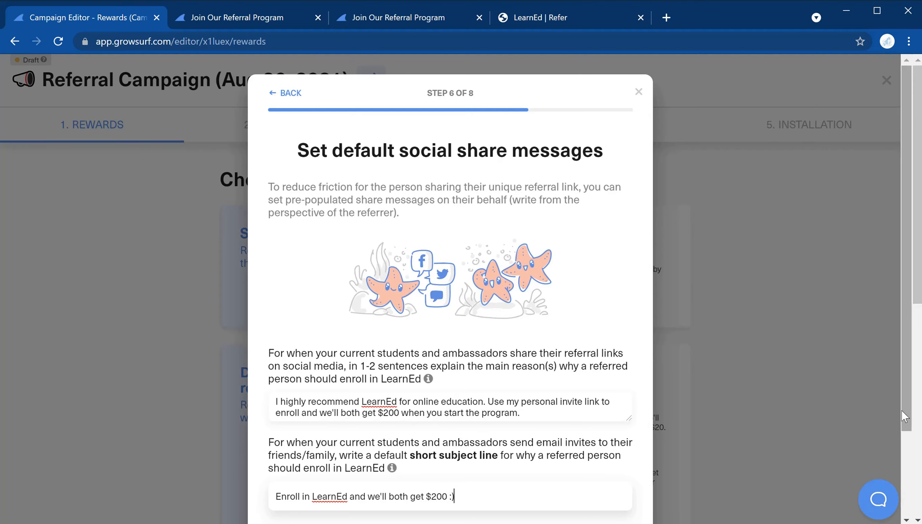
pyautogui.moveTo(907, 421); pyautogui.dragTo(912, 494)
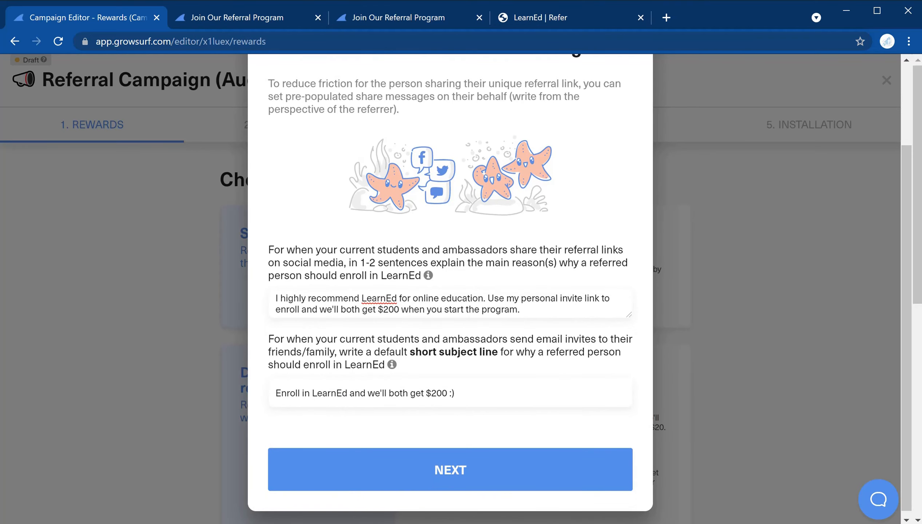
pyautogui.click(533, 476)
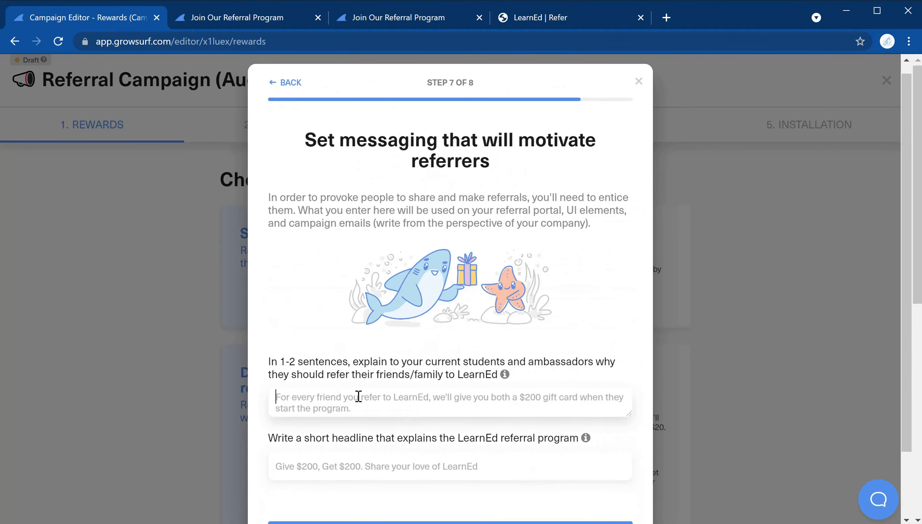
# Set the referrer message: "For every friend you refer to LearnEd, we'll give you both a $200 gift card when they start the program."
pyautogui.write('F')
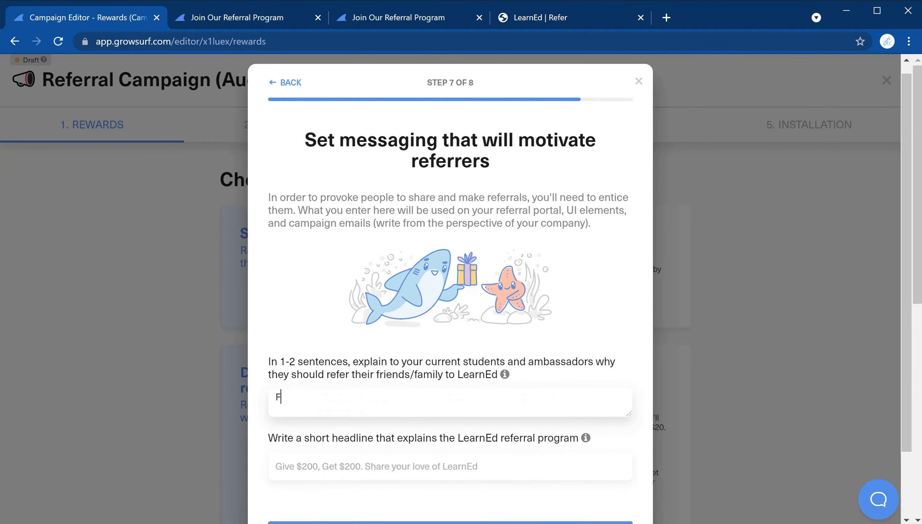
pyautogui.write('or every friend you re')
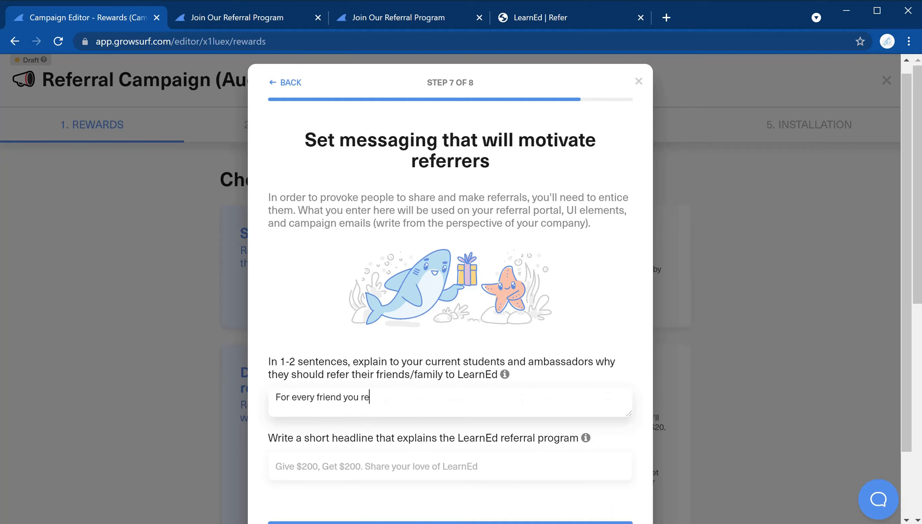
pyautogui.write('fer to LearnEd')
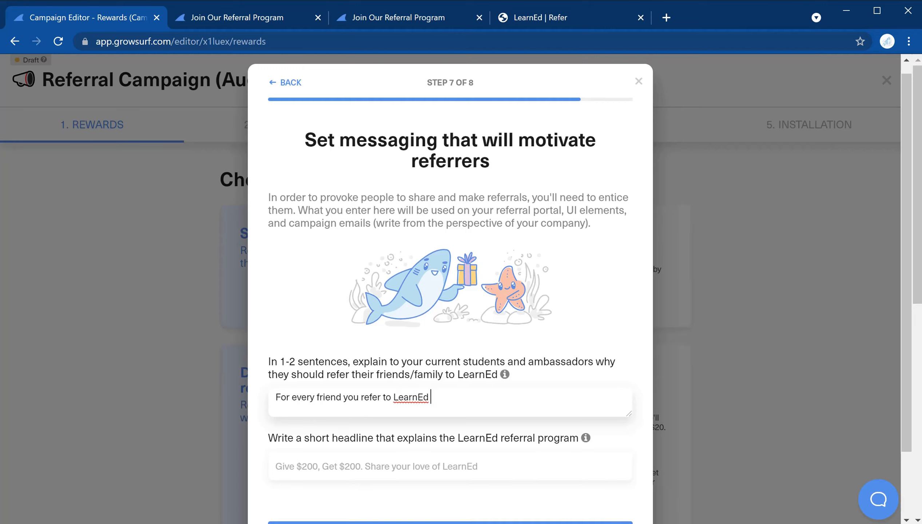
pyautogui.press('BackSpace')
pyautogui.write(", we'll give you both ")
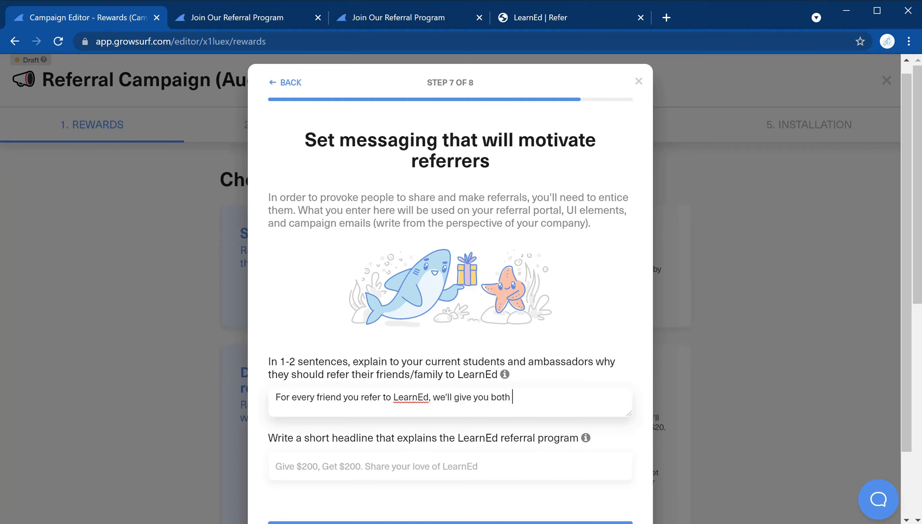
pyautogui.write('a $200 gift card when the')
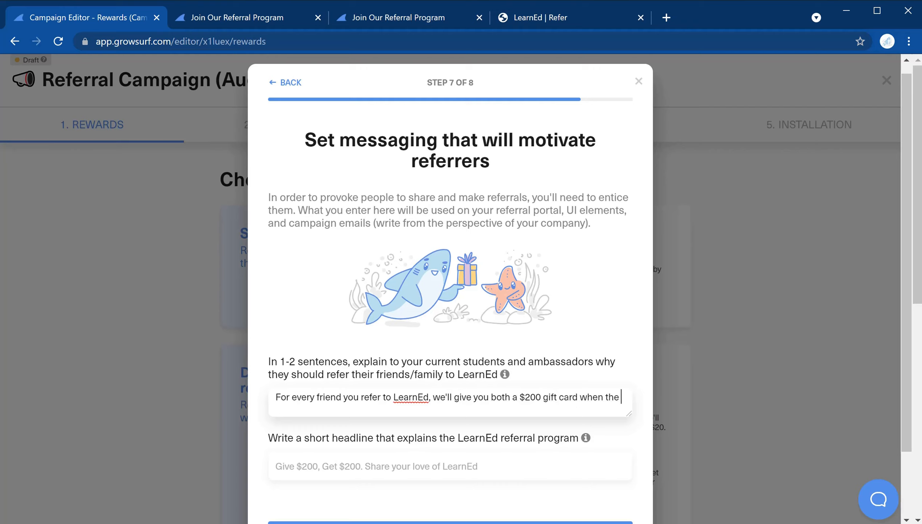
pyautogui.write('y start the program.')
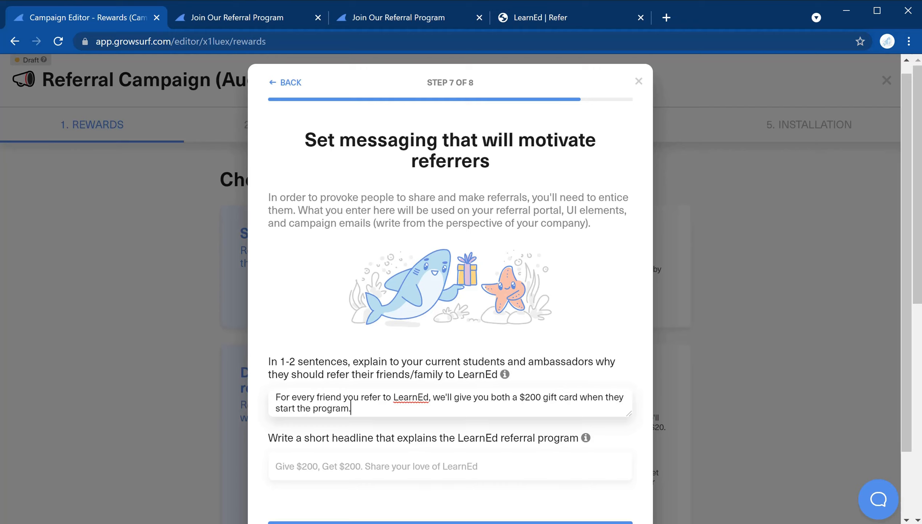
# Set the referral program headline to "Give $200, Get $200. Share the love of LearnEd!" and continue to the email sender info
pyautogui.press('Tab')
pyautogui.write('Give $')
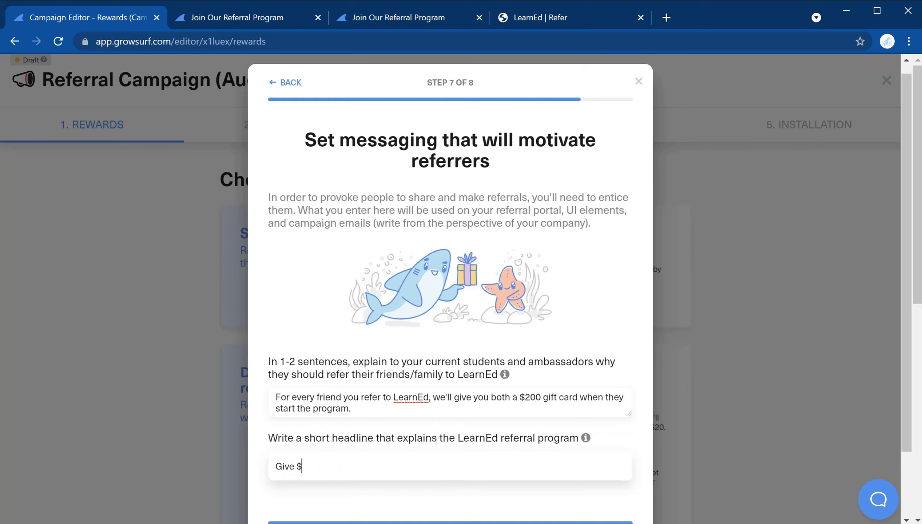
pyautogui.write('200, Get $200. S')
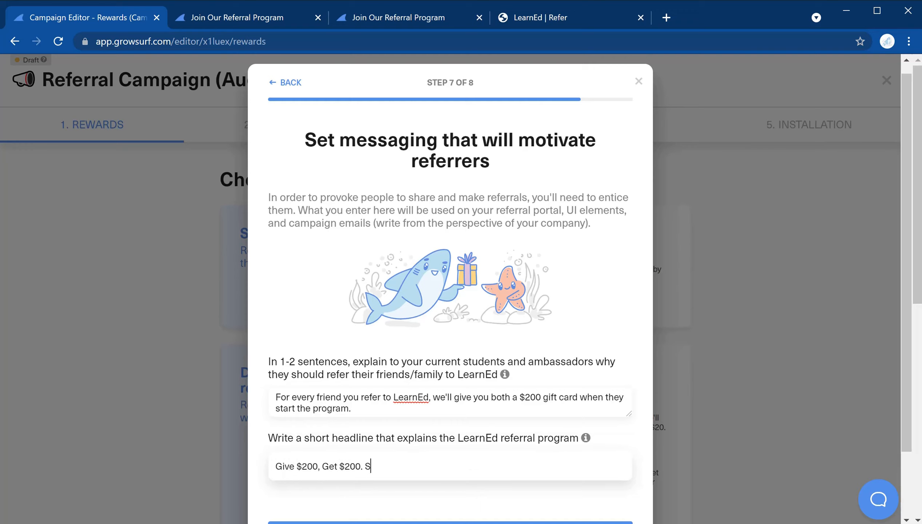
pyautogui.write('hare the love of LearnEd!')
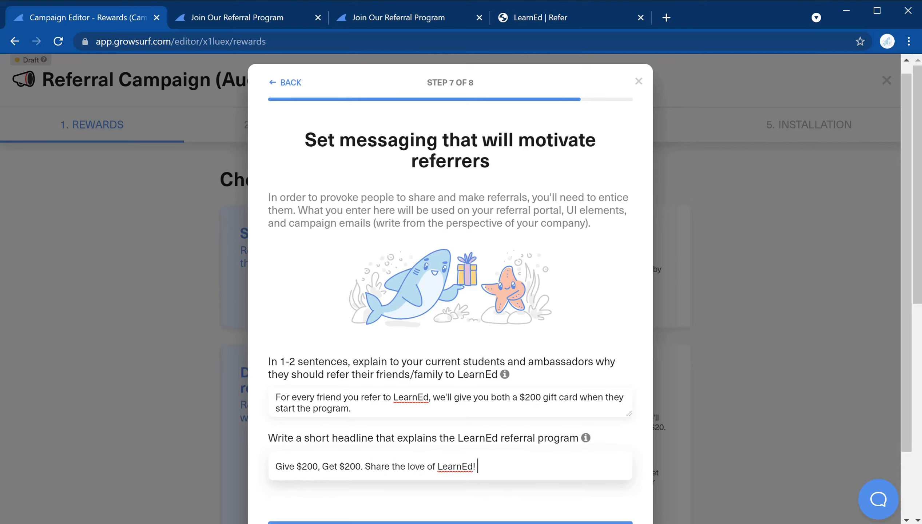
pyautogui.scroll(-2, 478, 512)
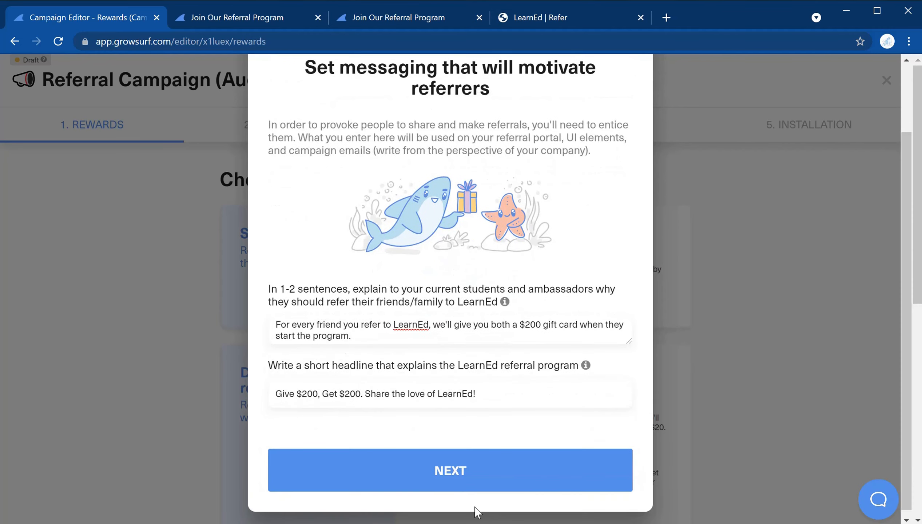
pyautogui.click(456, 487)
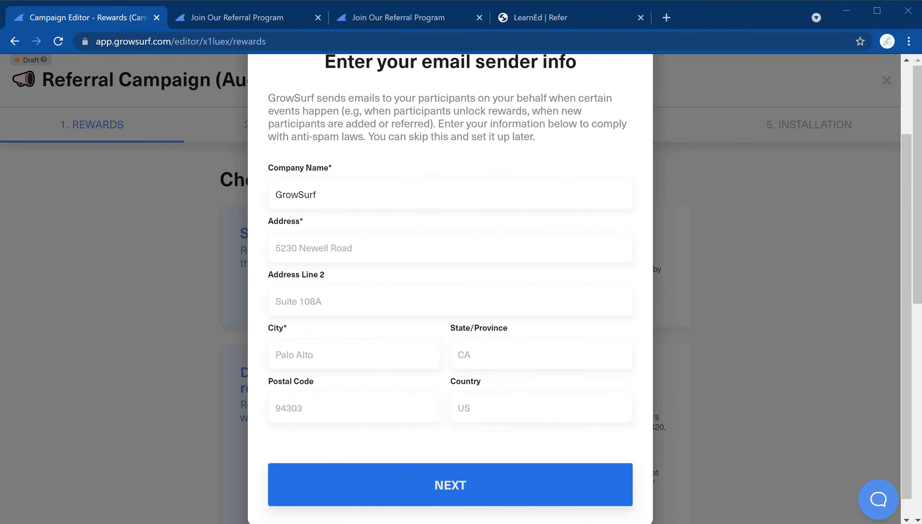
# Set the sender's company name to LearnEd, fill in the saved postal address, and submit the email sender info
pyautogui.doubleClick(343, 196)
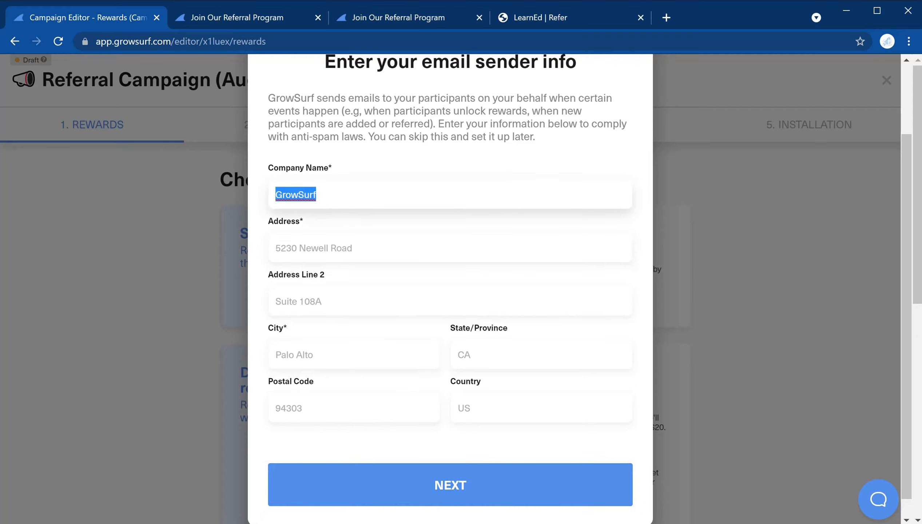
pyautogui.write('LearnEd')
pyautogui.press('Tab')
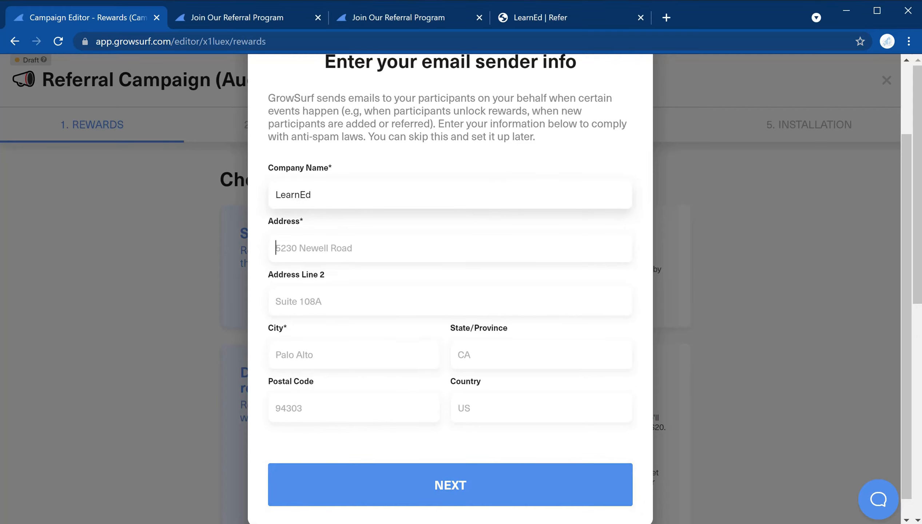
pyautogui.write('123 Happy Place')
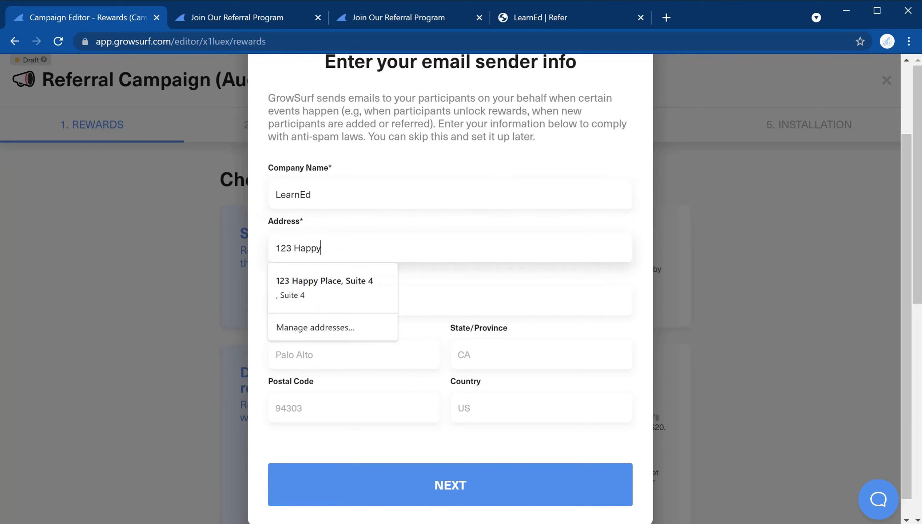
pyautogui.click(355, 287)
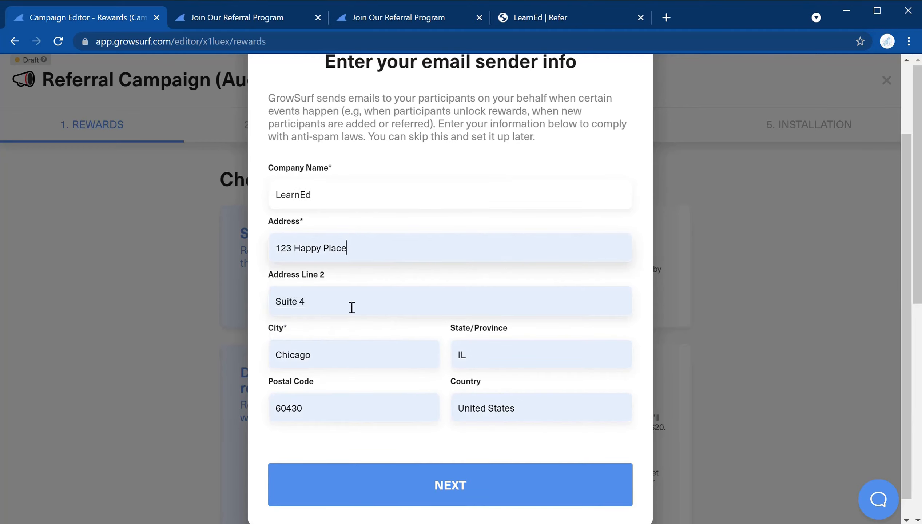
pyautogui.click(484, 489)
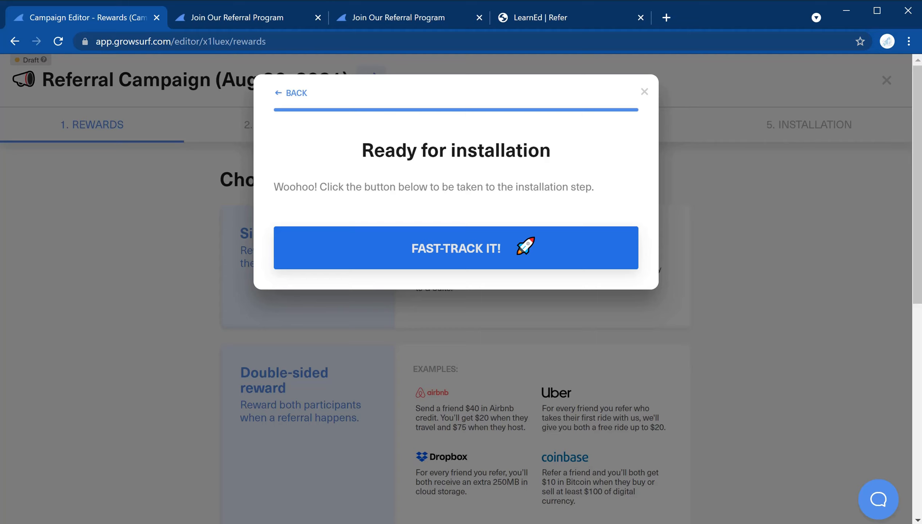
pyautogui.click(526, 246)
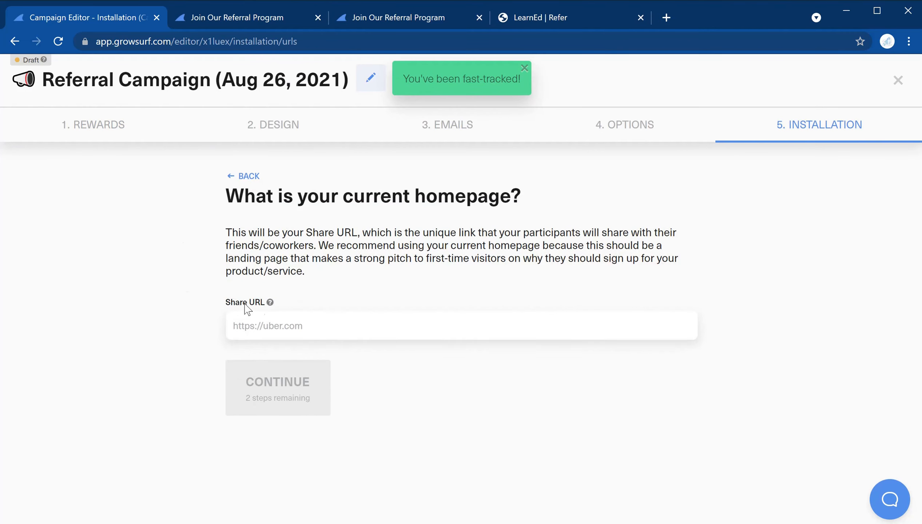
pyautogui.click(234, 328)
pyautogui.write('h')
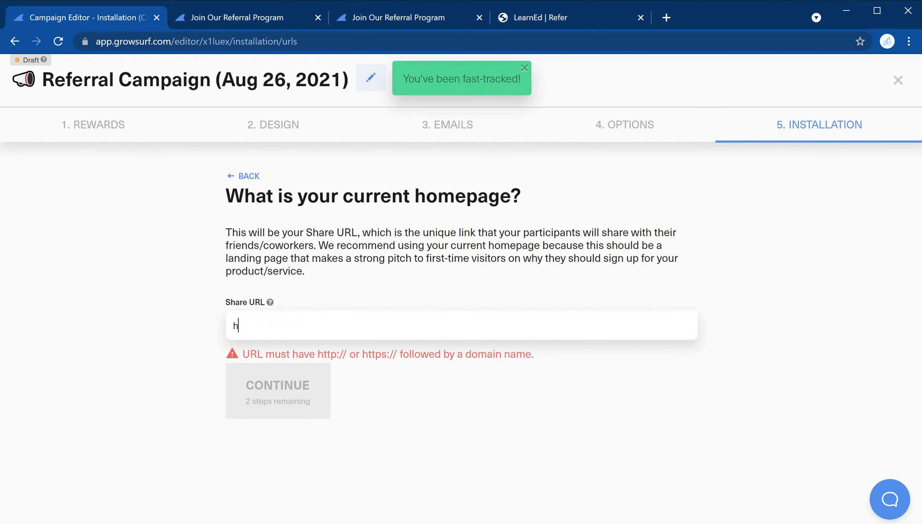
pyautogui.write('ttps://learne')
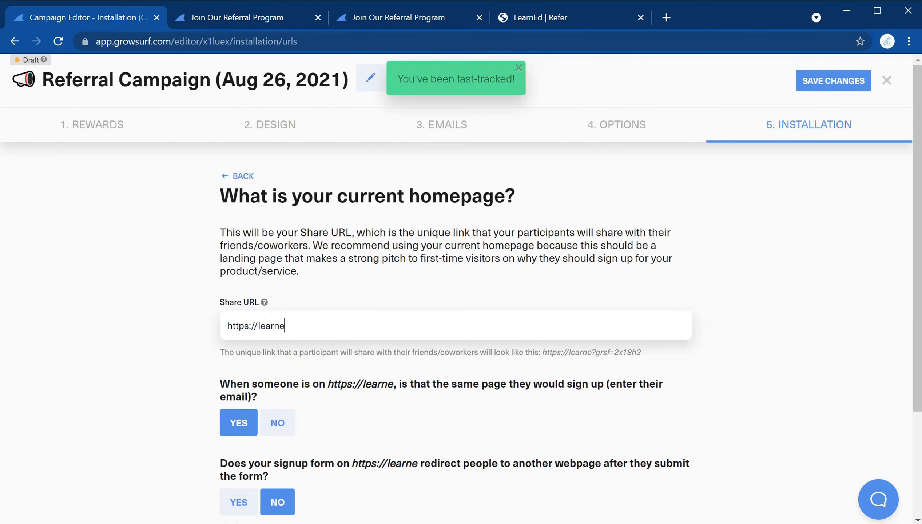
pyautogui.write('d/')
pyautogui.press('BackSpace')
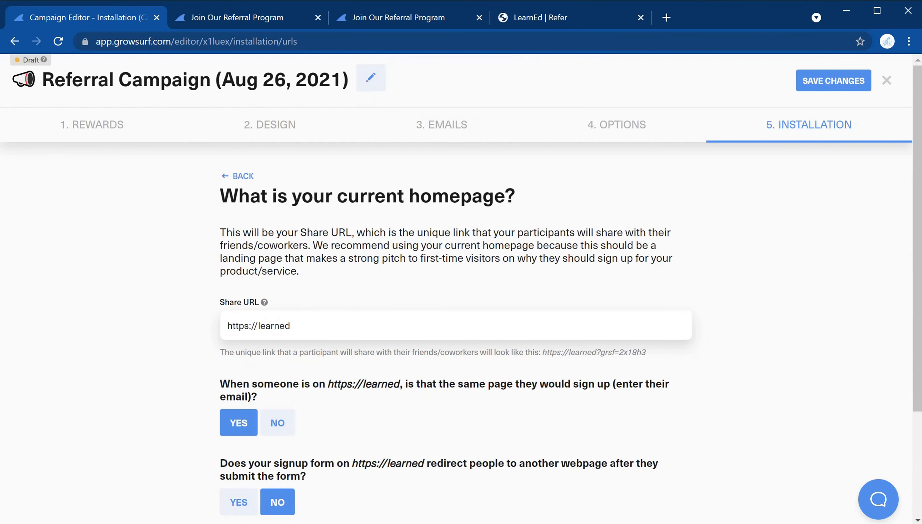
pyautogui.write('.versoly')
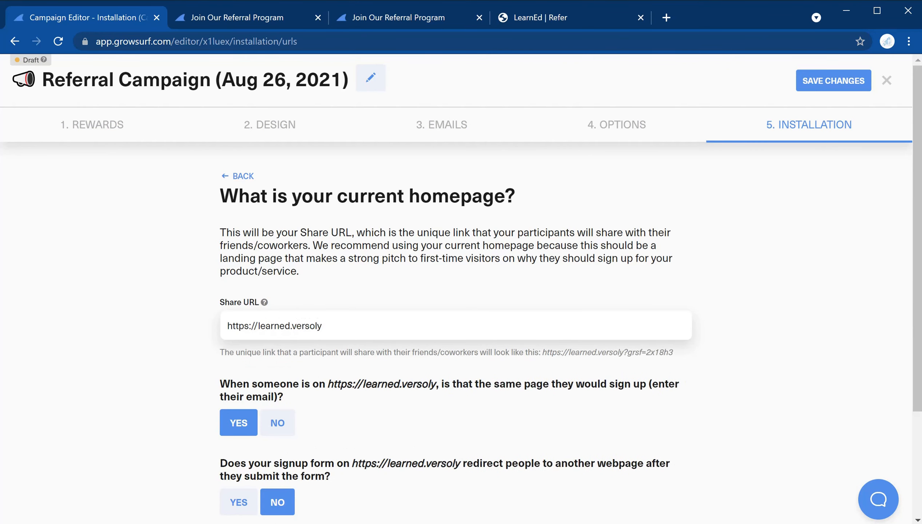
pyautogui.write('.page')
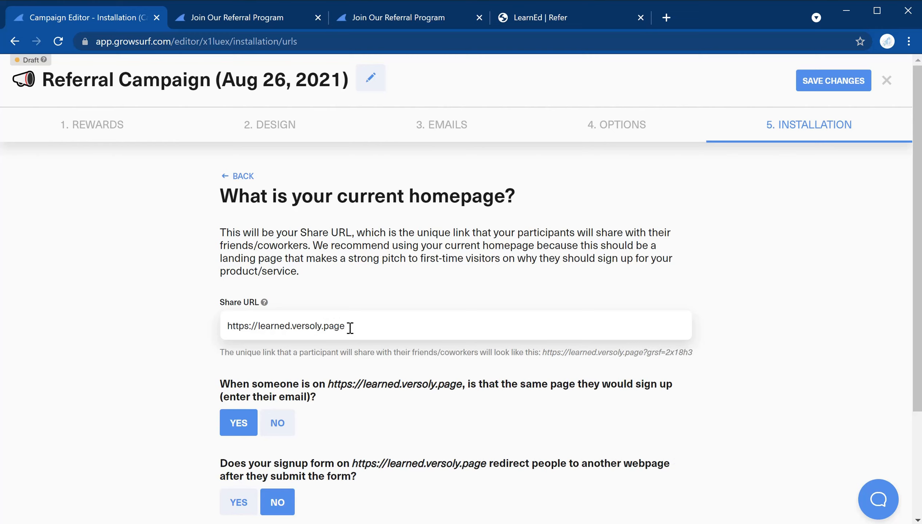
# Copy the Share URL and answer No to whether visitors sign up on that same page
pyautogui.moveTo(348, 326); pyautogui.dragTo(222, 326)
pyautogui.hotkey('ctrl', 'c')
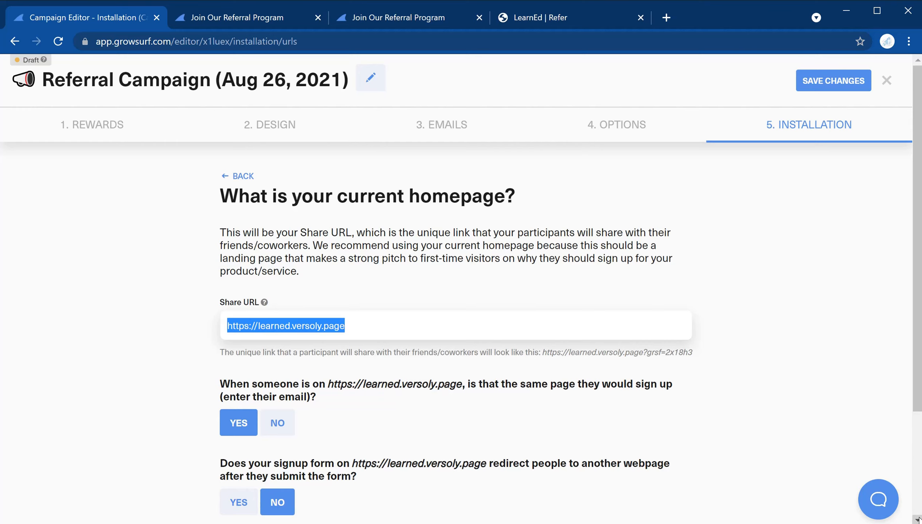
pyautogui.scroll(-3, 918, 520)
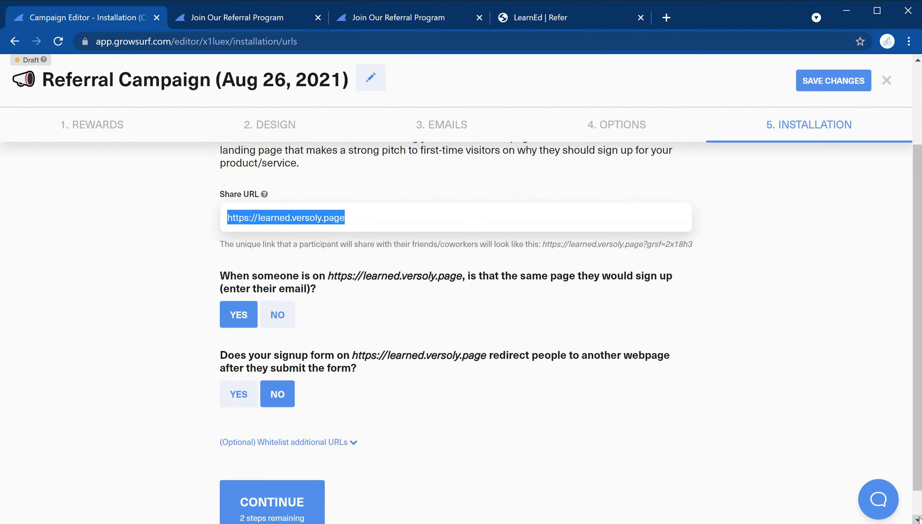
pyautogui.scroll(-1, 918, 520)
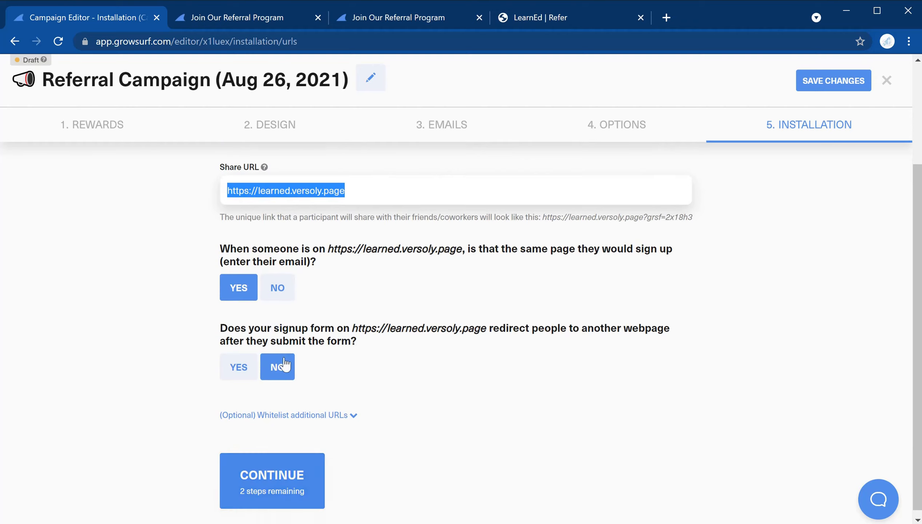
pyautogui.click(279, 290)
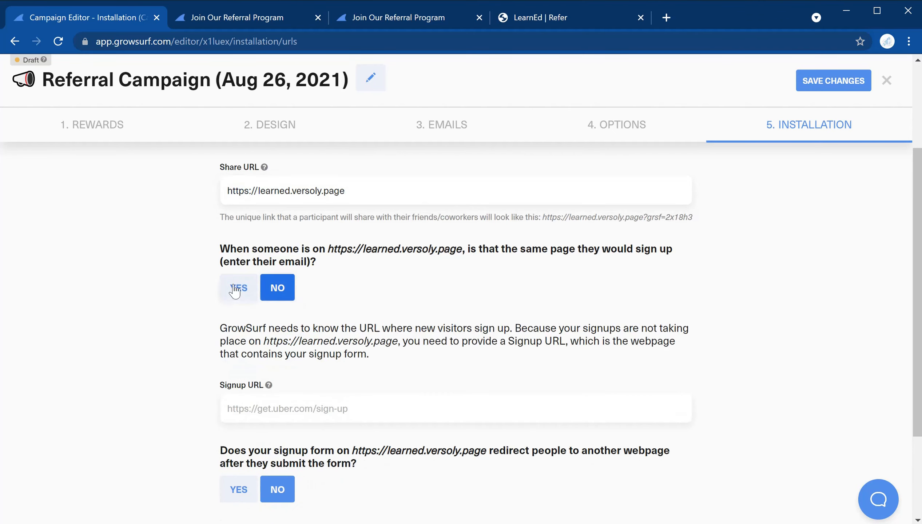
pyautogui.click(239, 287)
pyautogui.click(280, 288)
pyautogui.click(247, 289)
pyautogui.click(277, 289)
pyautogui.click(262, 412)
pyautogui.hotkey('ctrl', 'v')
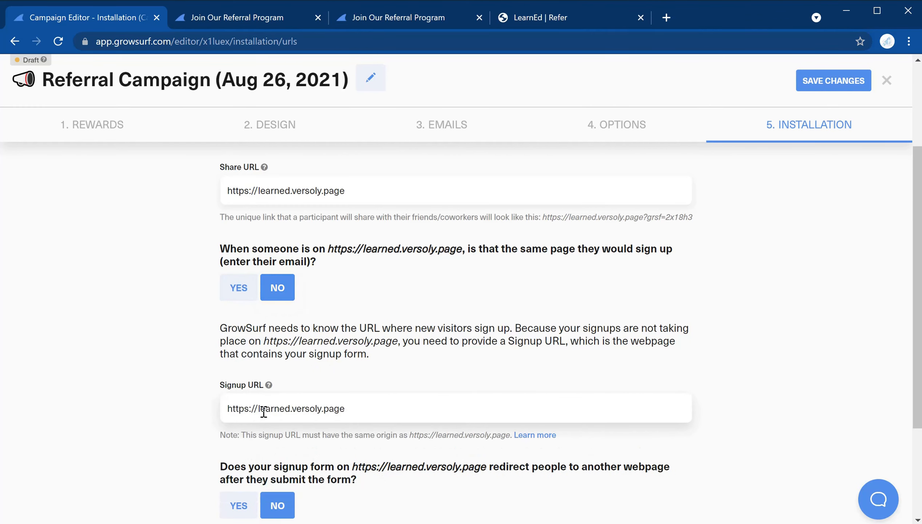
pyautogui.write('/apply')
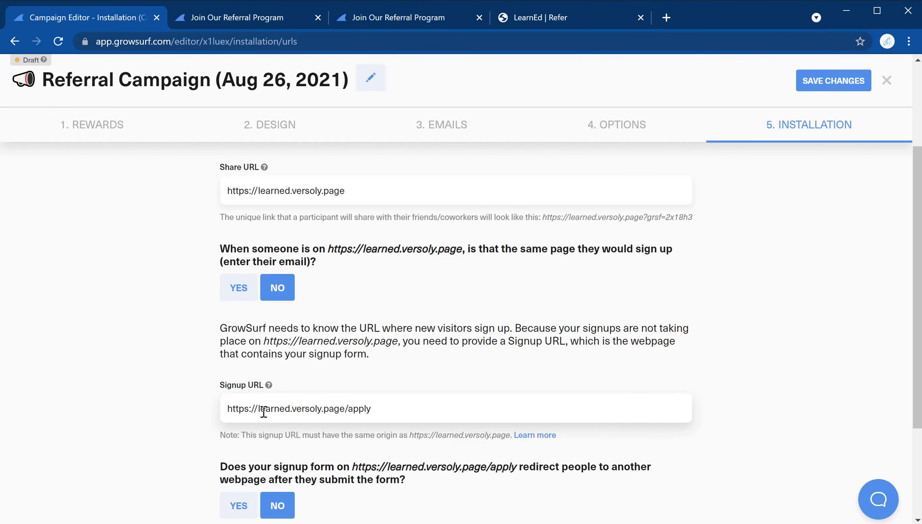
pyautogui.scroll(-3, 263, 413)
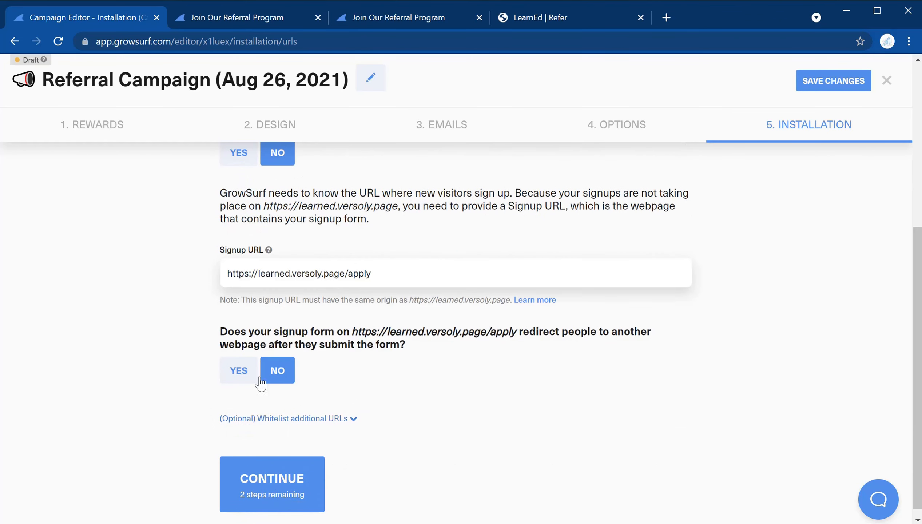
pyautogui.click(244, 375)
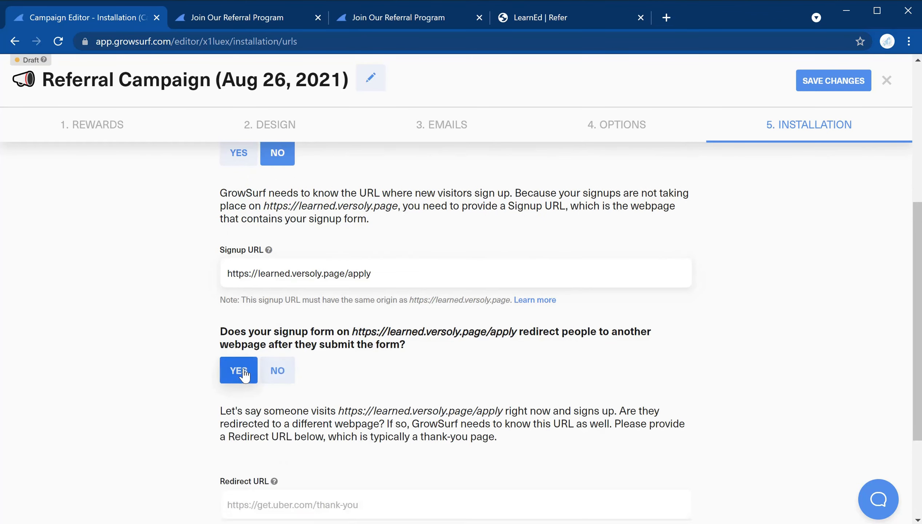
pyautogui.scroll(-3, 340, 394)
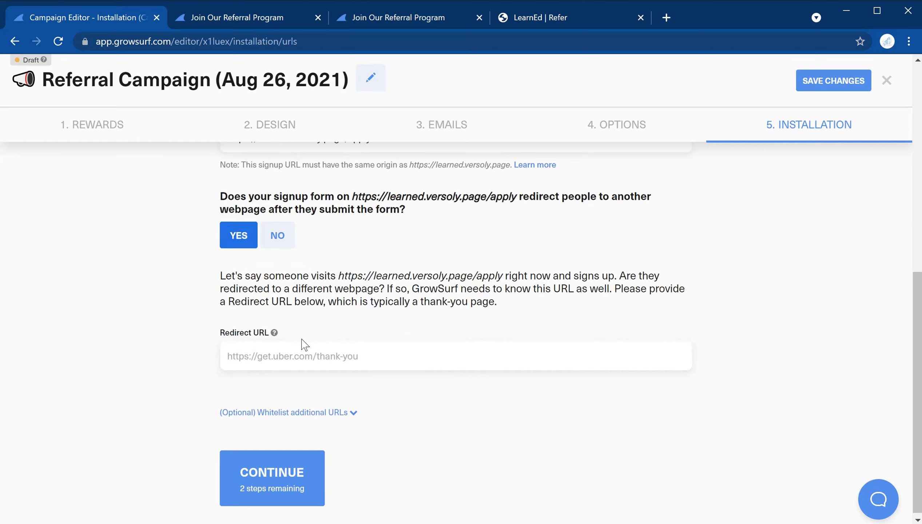
pyautogui.click(317, 355)
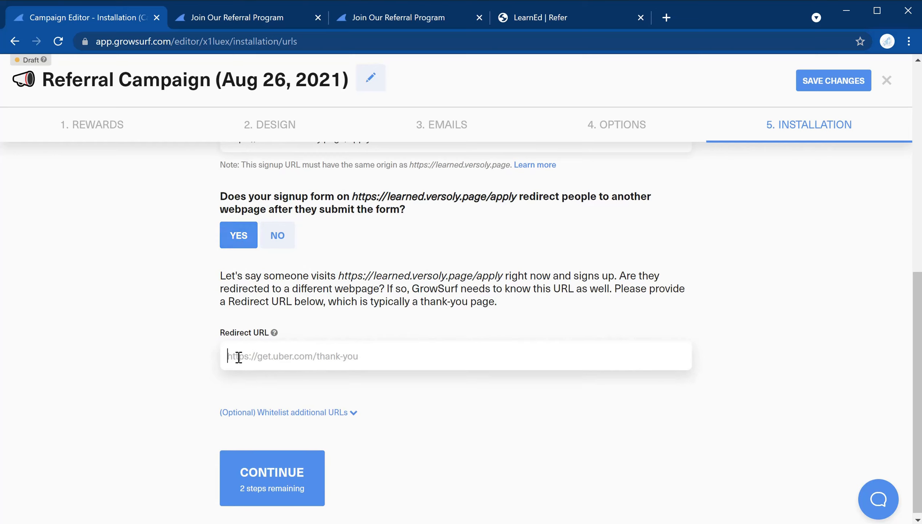
pyautogui.click(280, 235)
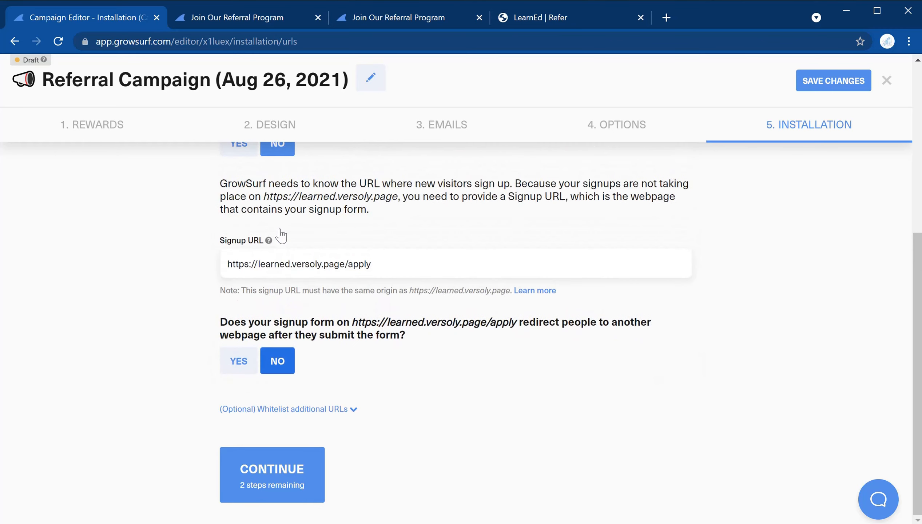
# Continue from the URL settings, select the detected signup form for tracking, and proceed to the final installation instructions
pyautogui.click(271, 480)
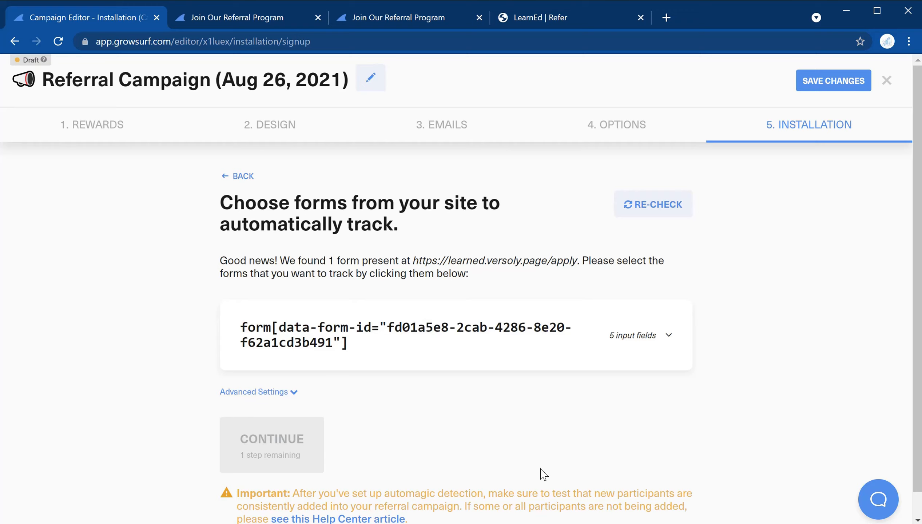
pyautogui.click(596, 324)
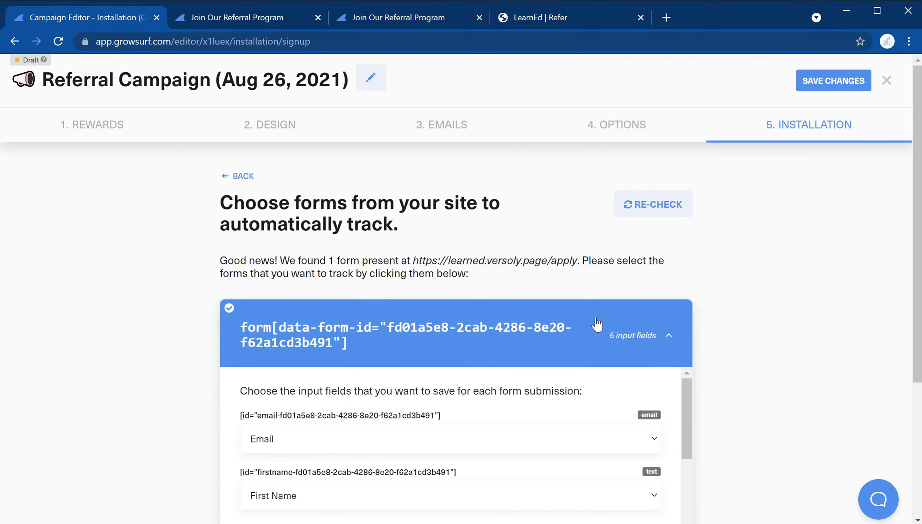
pyautogui.scroll(-4, 894, 392)
pyautogui.scroll(-1, 894, 393)
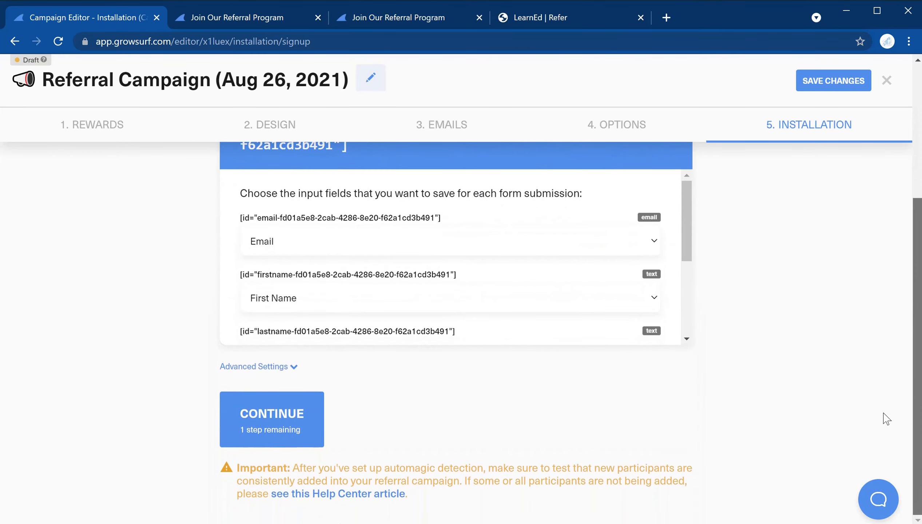
pyautogui.click(289, 431)
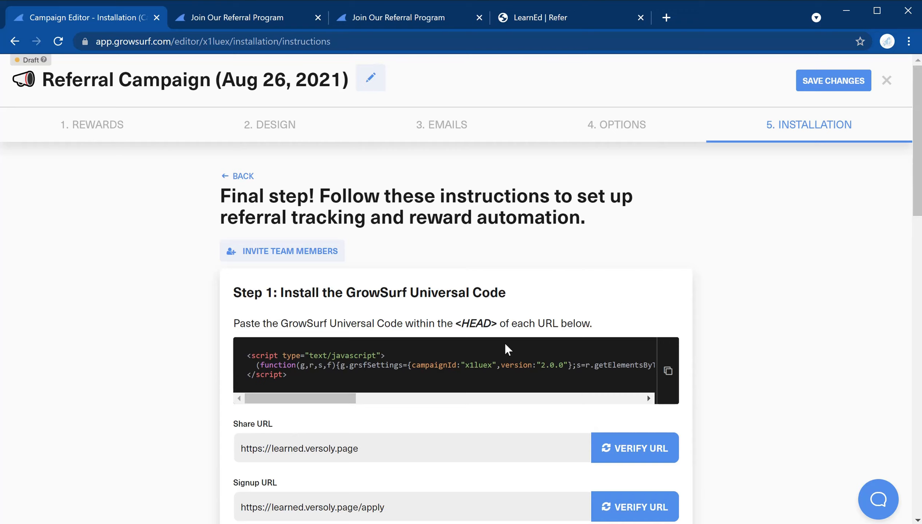
# Review the installation instructions and examine the referral trigger options for REST API, JavaScript, Zapier, Integromat, HubSpot and Stripe
pyautogui.scroll(-10, 96, 379)
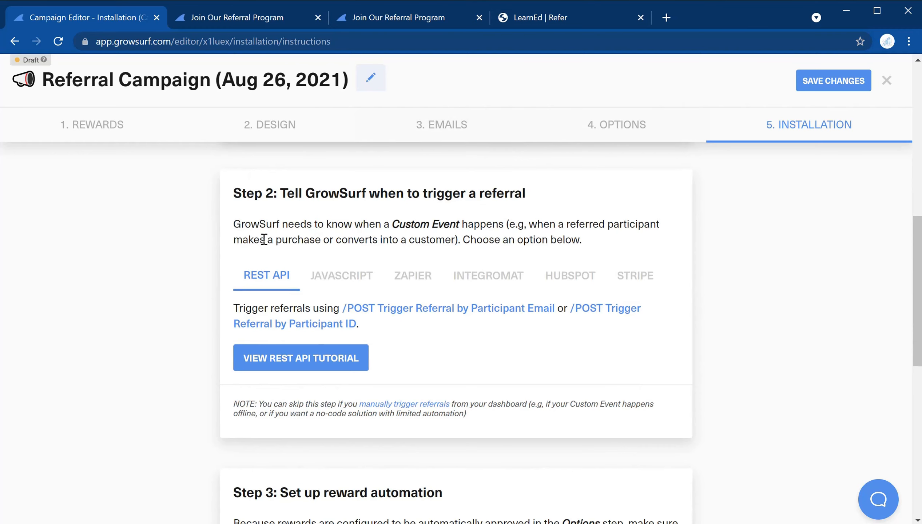
pyautogui.scroll(-2, 194, 271)
pyautogui.scroll(-4, 188, 279)
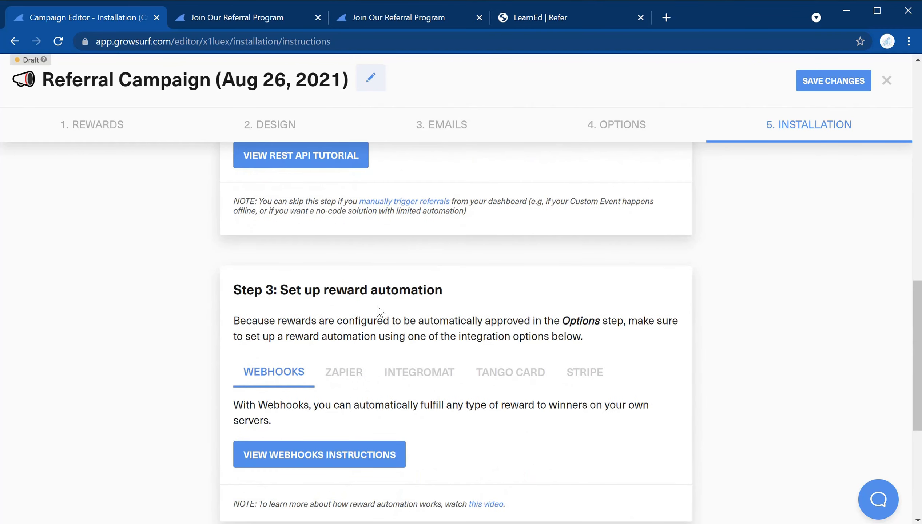
pyautogui.scroll(6, 376, 312)
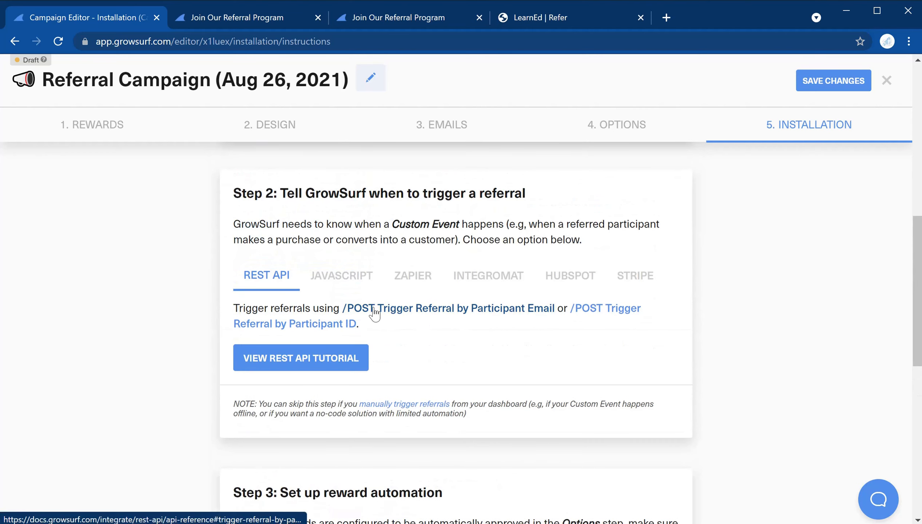
pyautogui.click(354, 275)
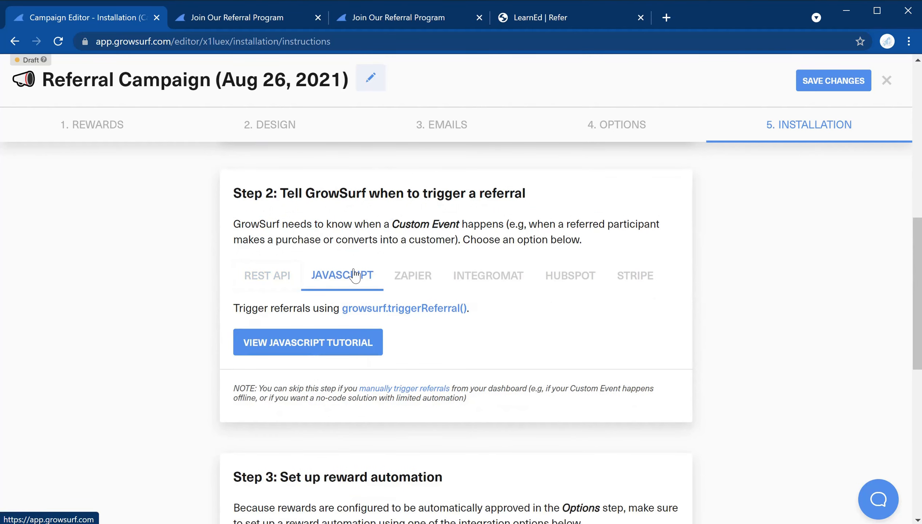
pyautogui.click(267, 275)
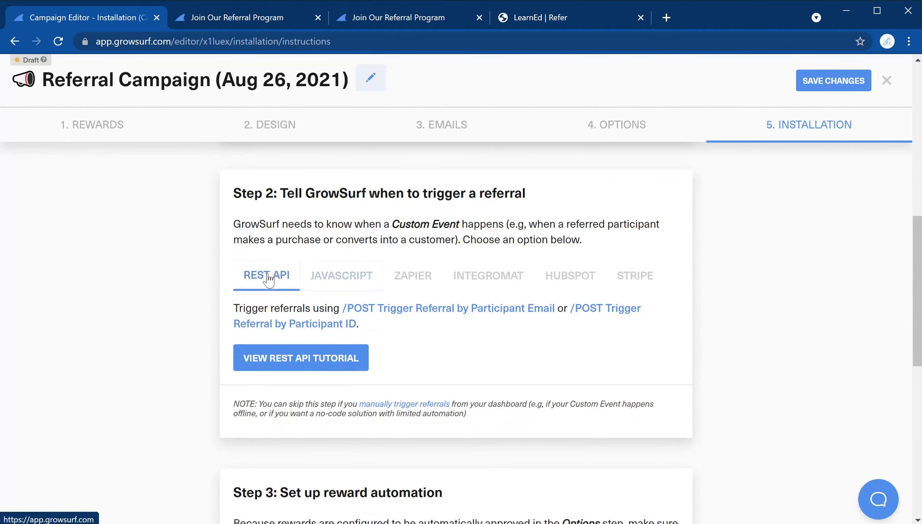
pyautogui.click(406, 280)
pyautogui.click(471, 276)
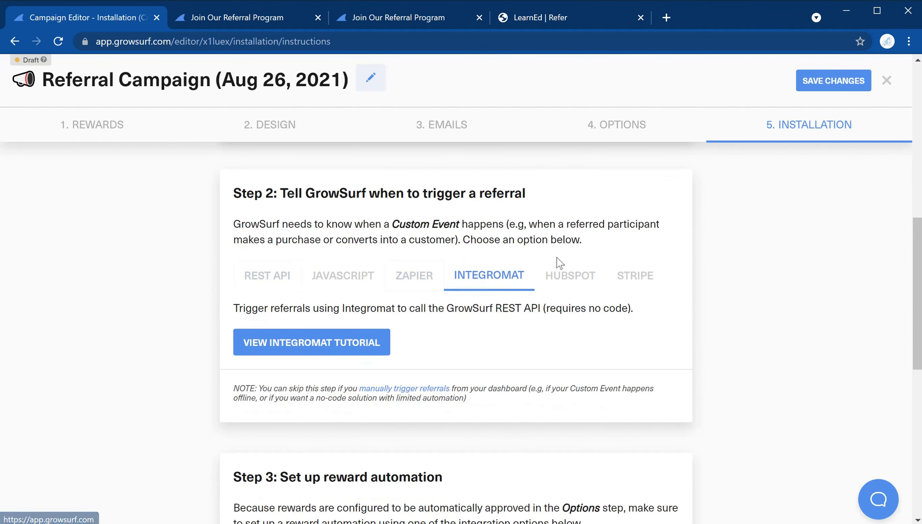
pyautogui.click(562, 275)
pyautogui.click(636, 275)
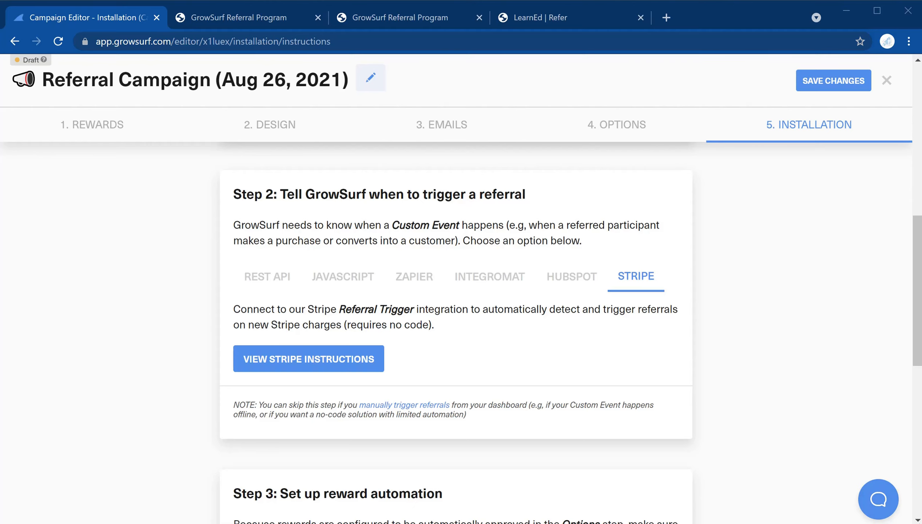
# Open the ways to share the referral program and compare the portal link with Force participant view off and on
pyautogui.scroll(-10, 918, 520)
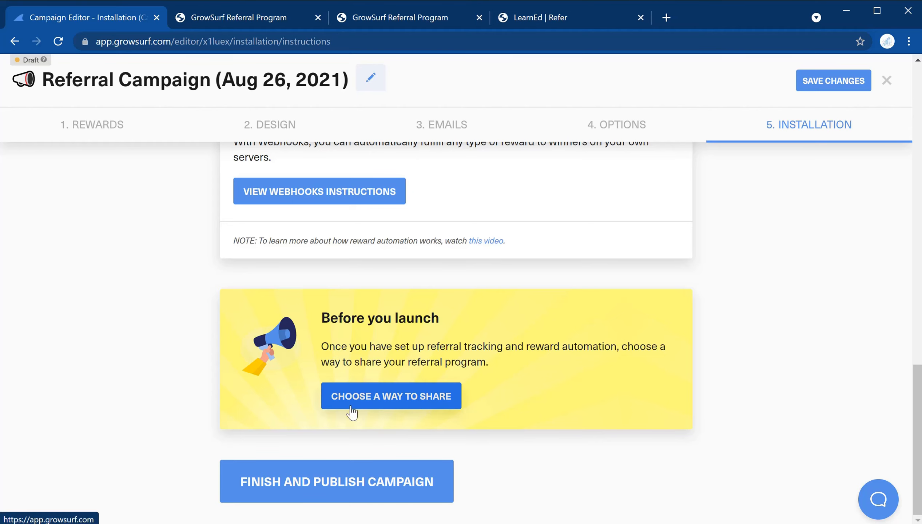
pyautogui.click(377, 398)
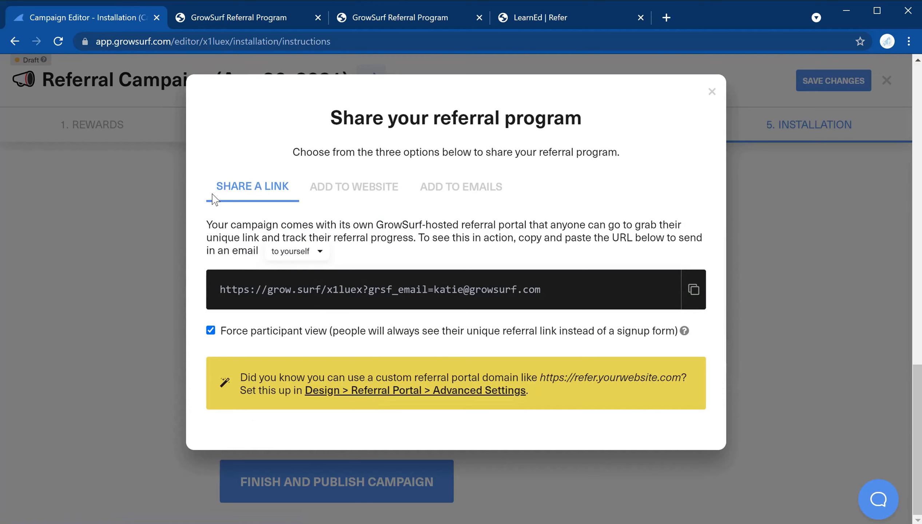
pyautogui.click(211, 331)
pyautogui.click(211, 331)
pyautogui.click(211, 331)
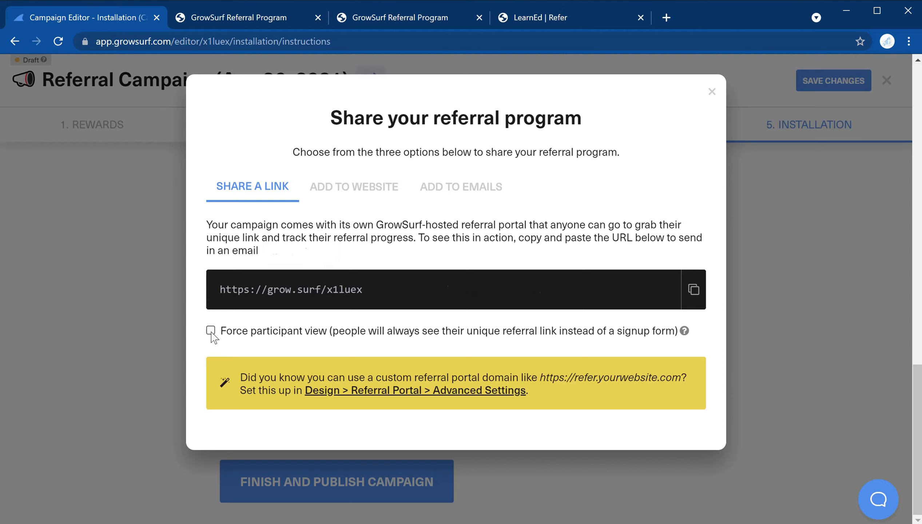
pyautogui.click(211, 331)
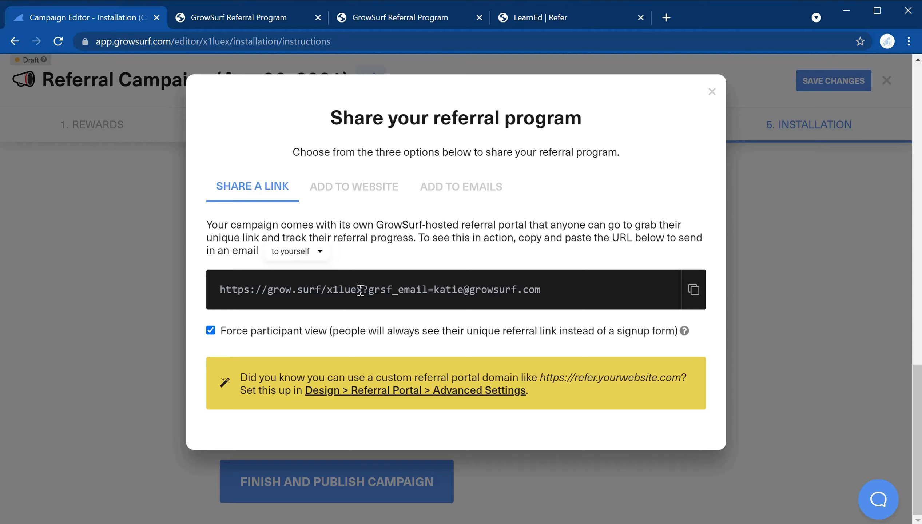
# Highlight the email parameter in the share link and compare the hosted portal's signup form with its participant view
pyautogui.moveTo(363, 289); pyautogui.dragTo(518, 280)
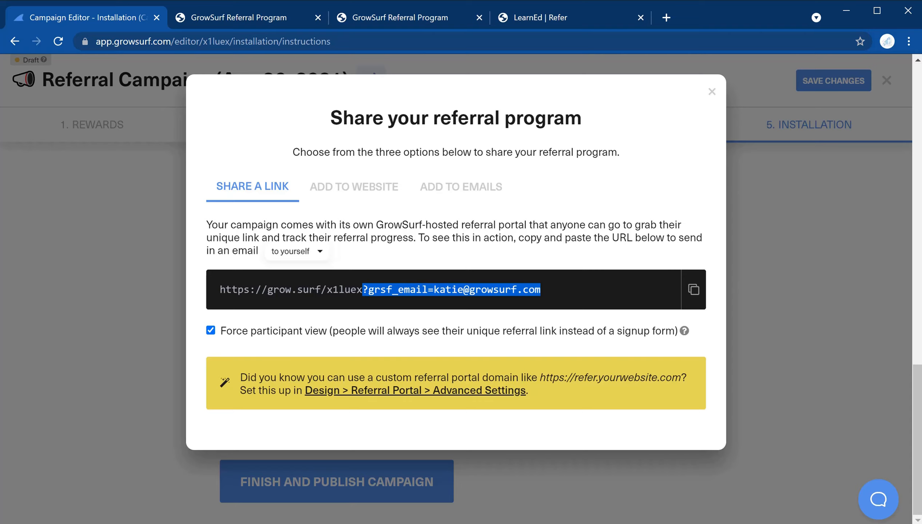
pyautogui.hotkey('ctrl', 'Tab')
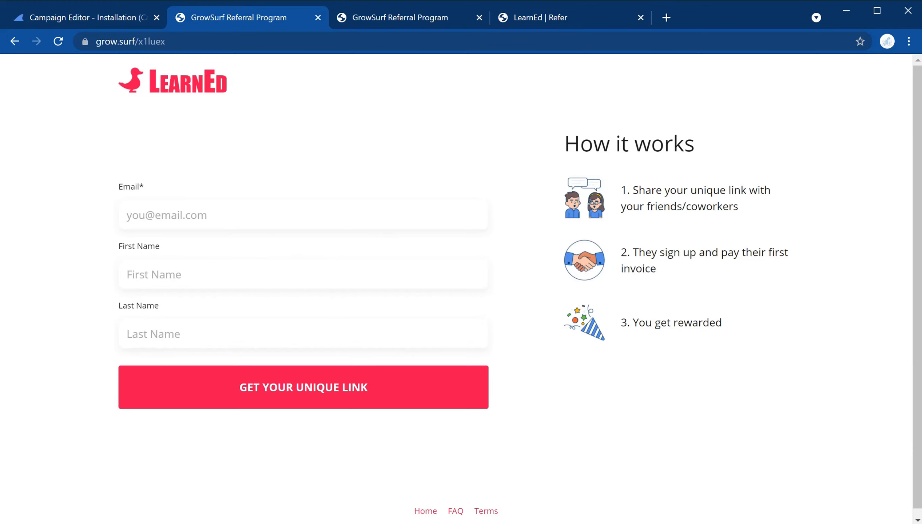
pyautogui.hotkey('ctrl', 'Tab')
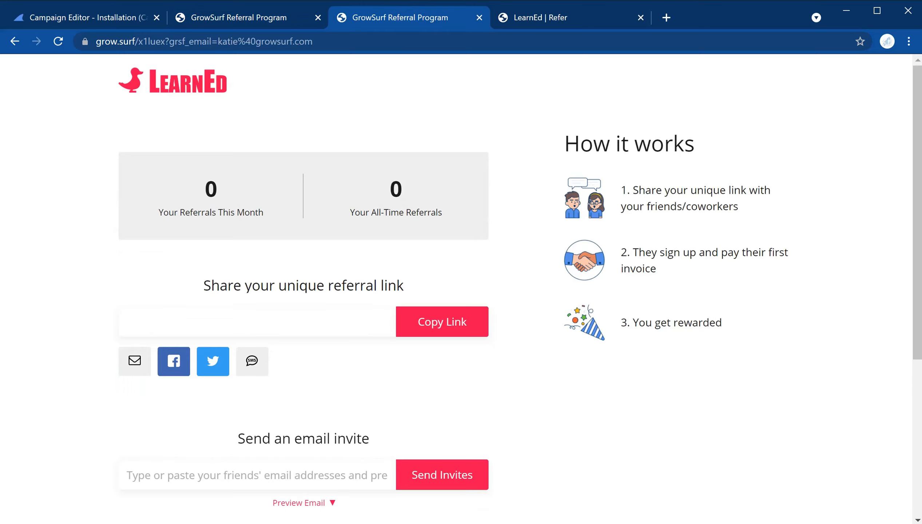
pyautogui.hotkey('ctrl', '1')
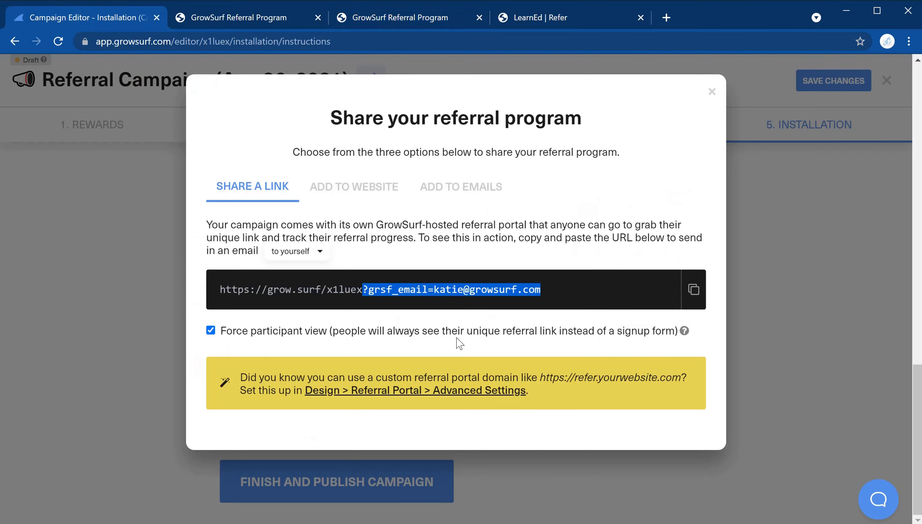
# Compare the share link formats for sending with HubSpot, Klaviyo and Mailchimp, ending on Mailchimp
pyautogui.click(319, 252)
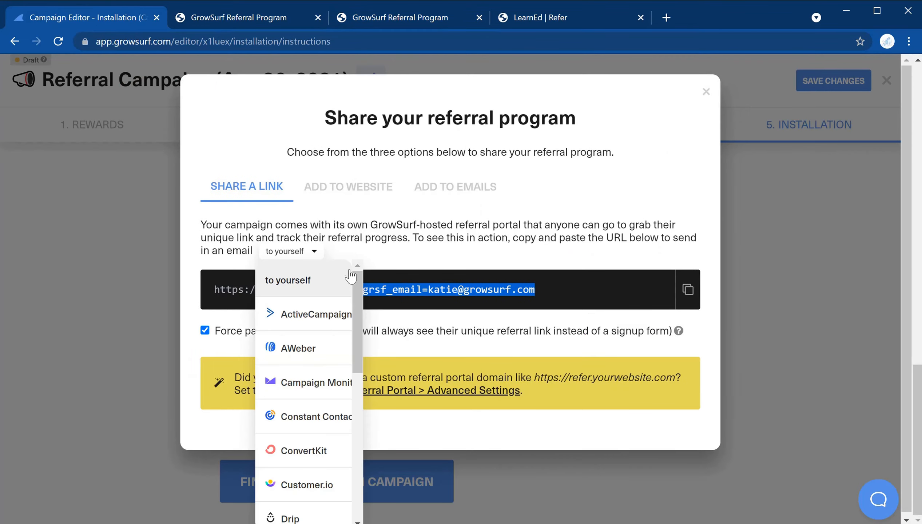
pyautogui.moveTo(358, 292); pyautogui.dragTo(346, 409)
pyautogui.click(313, 316)
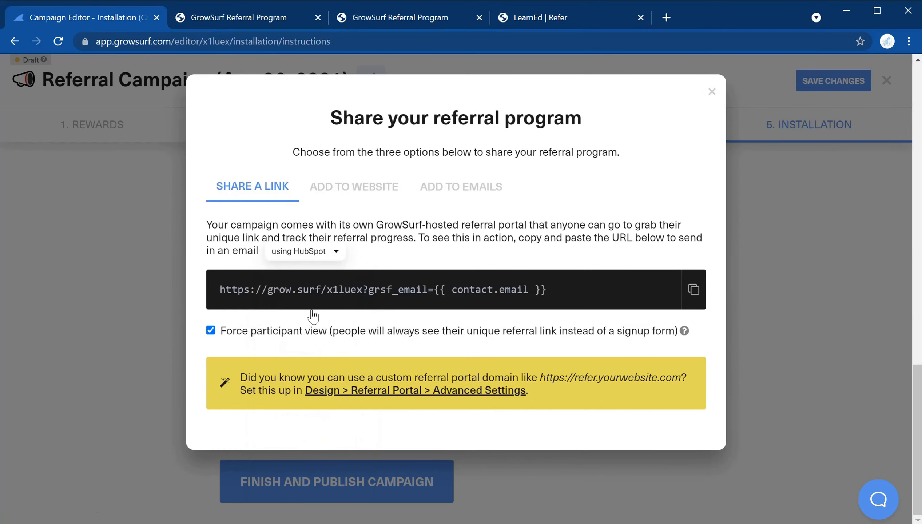
pyautogui.click(309, 252)
pyautogui.click(318, 374)
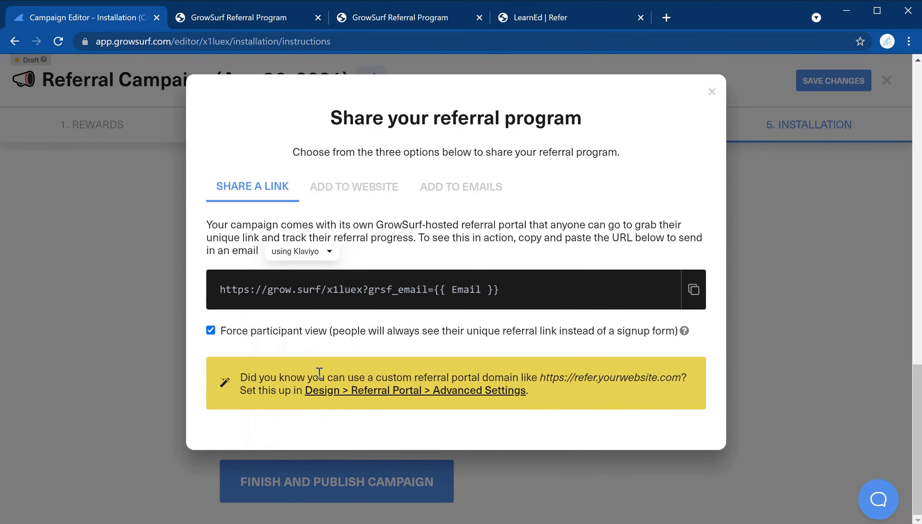
pyautogui.click(305, 252)
pyautogui.click(326, 419)
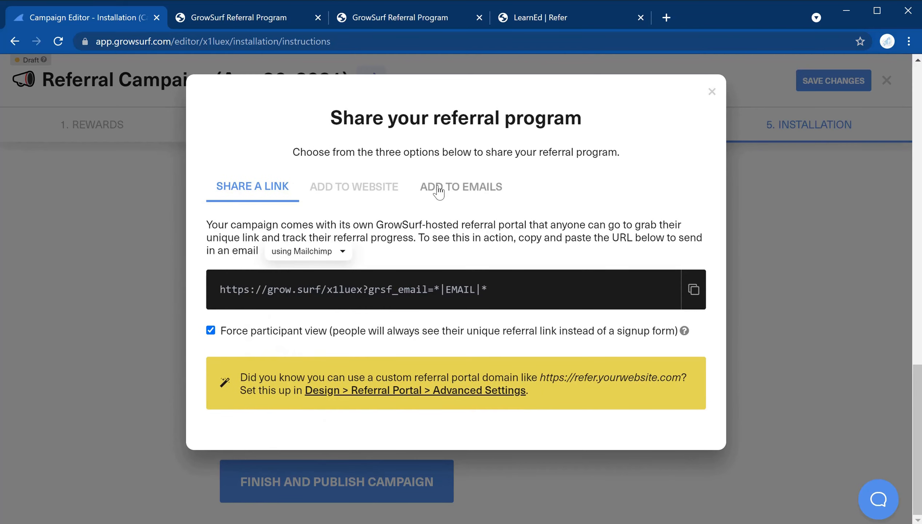
# Examine the website's embeddable elements, including Referral Status, Stats and Rewards, and look at LearnEd's example referral page
pyautogui.click(392, 197)
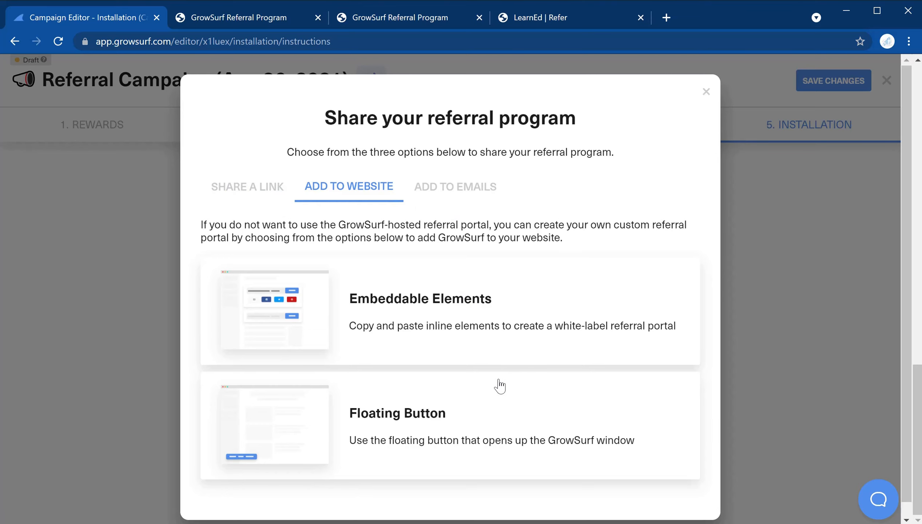
pyautogui.click(490, 309)
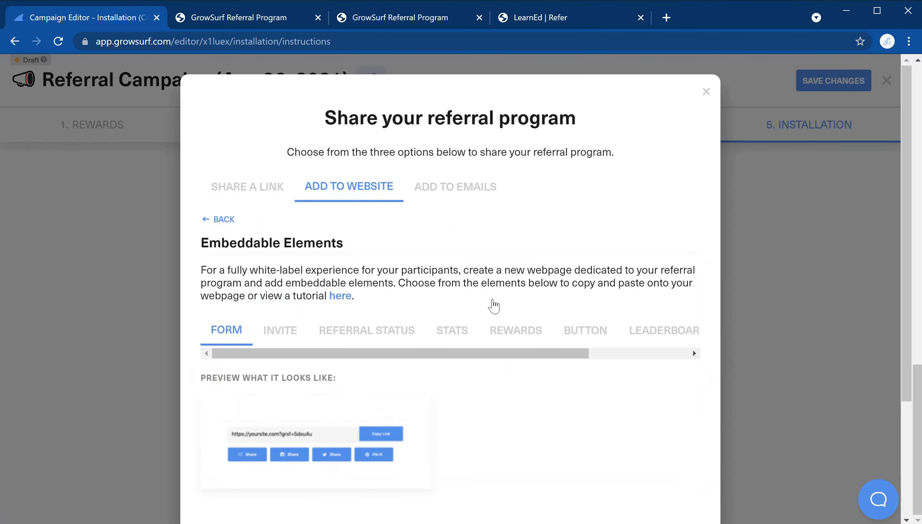
pyautogui.click(374, 333)
pyautogui.click(462, 337)
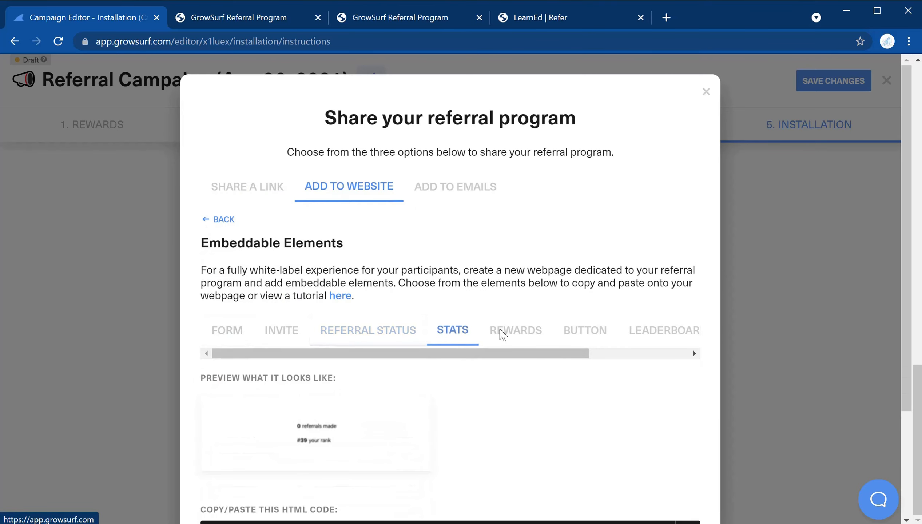
pyautogui.click(515, 333)
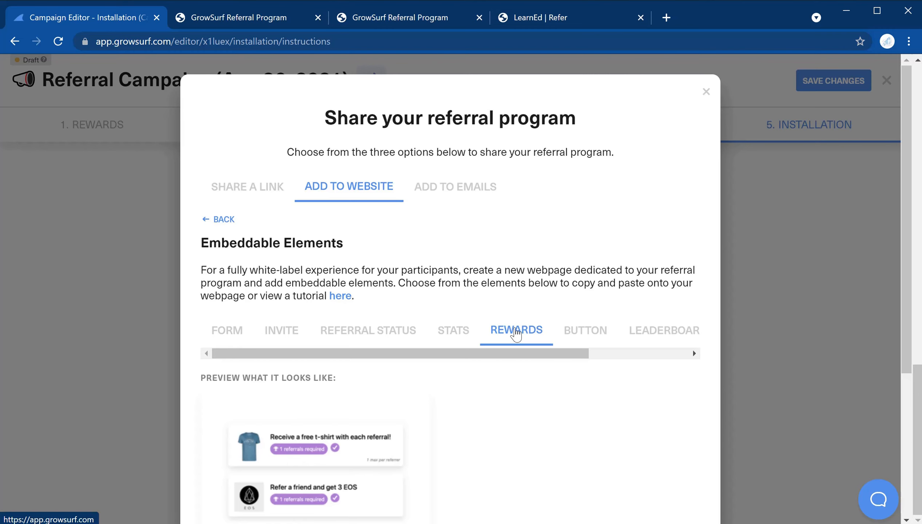
pyautogui.hotkey('ctrl', 'shift', 'Tab')
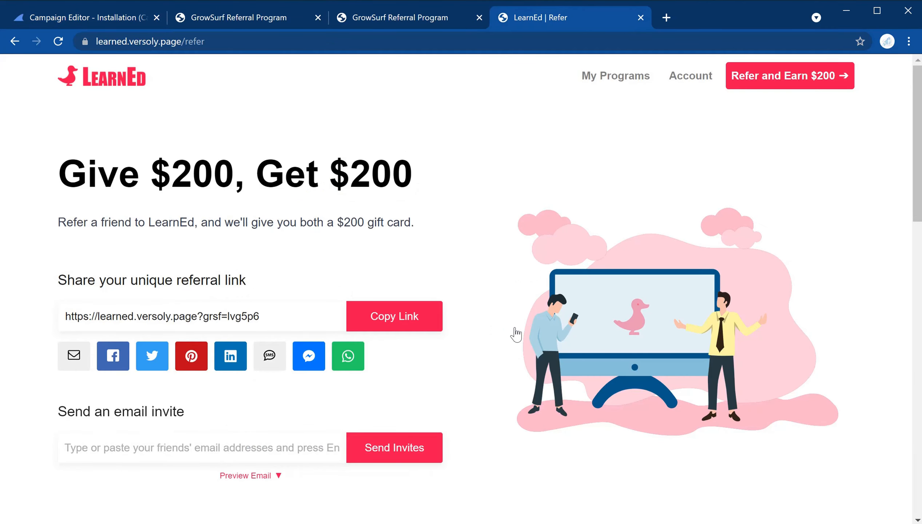
pyautogui.hotkey('ctrl', 'Tab')
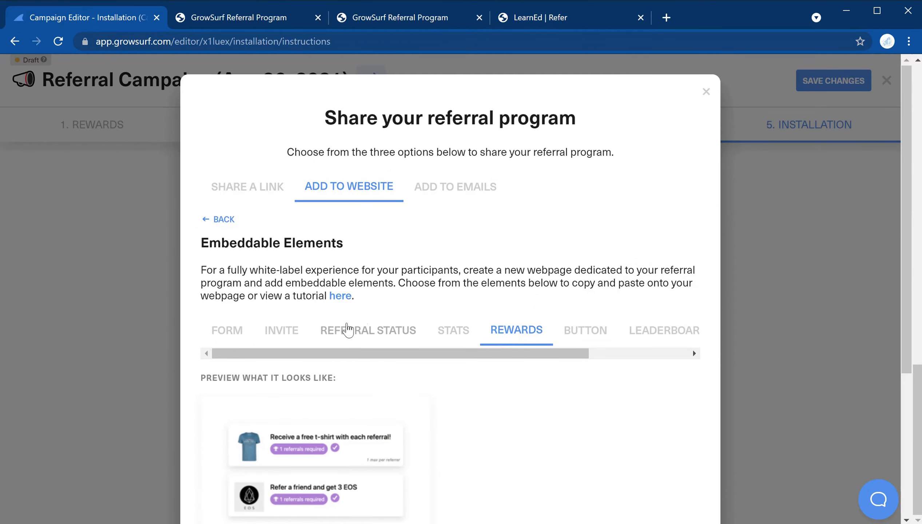
# View the options for adding referral links to emails, checking the HubSpot instructions and returning to Mailchimp
pyautogui.click(468, 193)
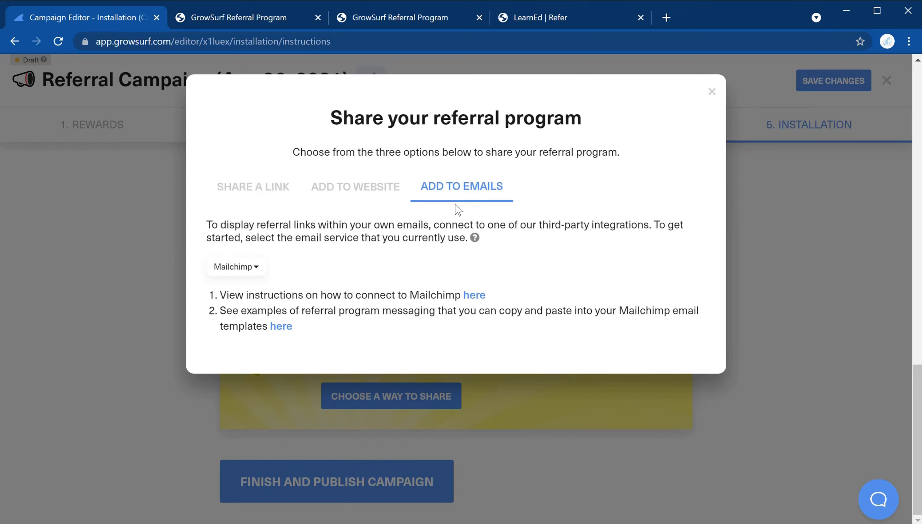
pyautogui.click(258, 273)
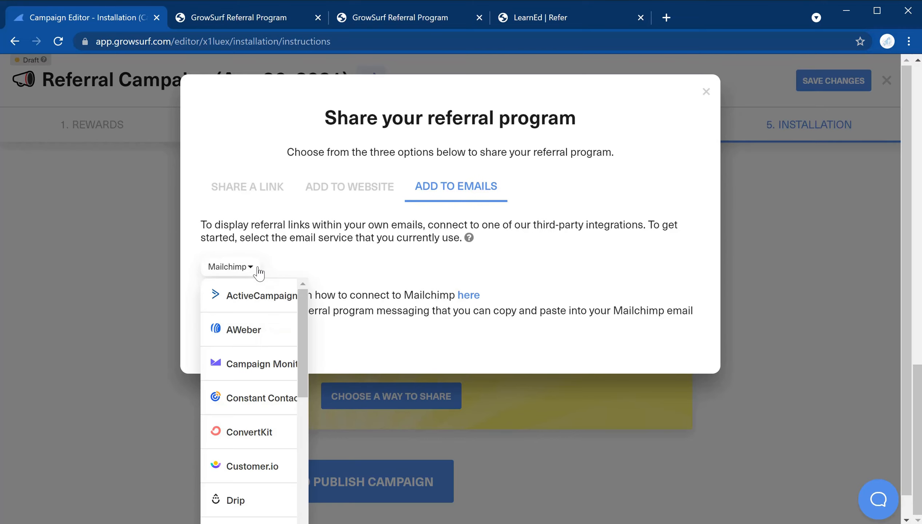
pyautogui.moveTo(303, 315); pyautogui.dragTo(297, 434)
pyautogui.click(250, 335)
pyautogui.click(249, 273)
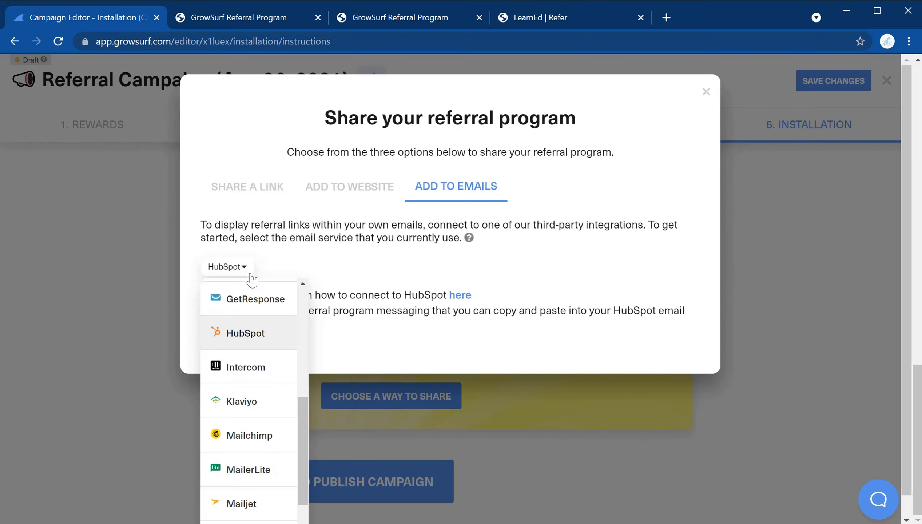
pyautogui.click(274, 437)
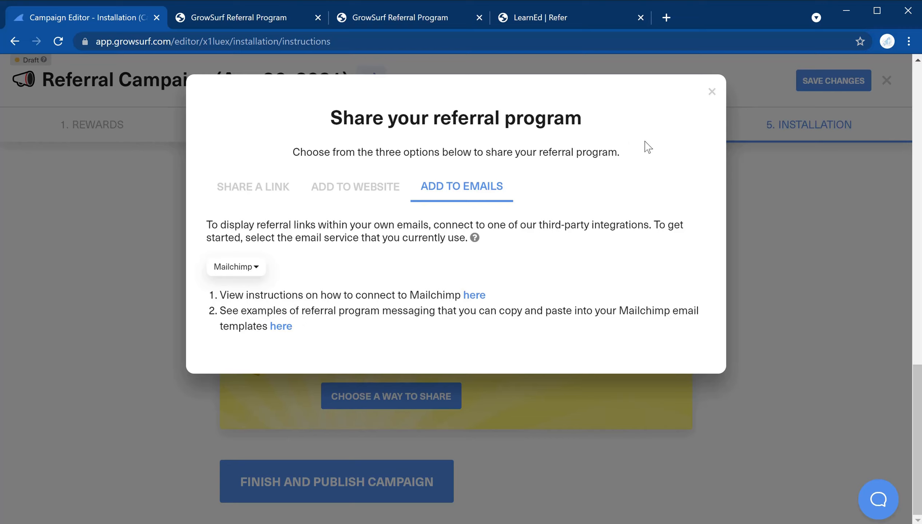
# Close the sharing options, then finish and publish the referral campaign
pyautogui.click(712, 93)
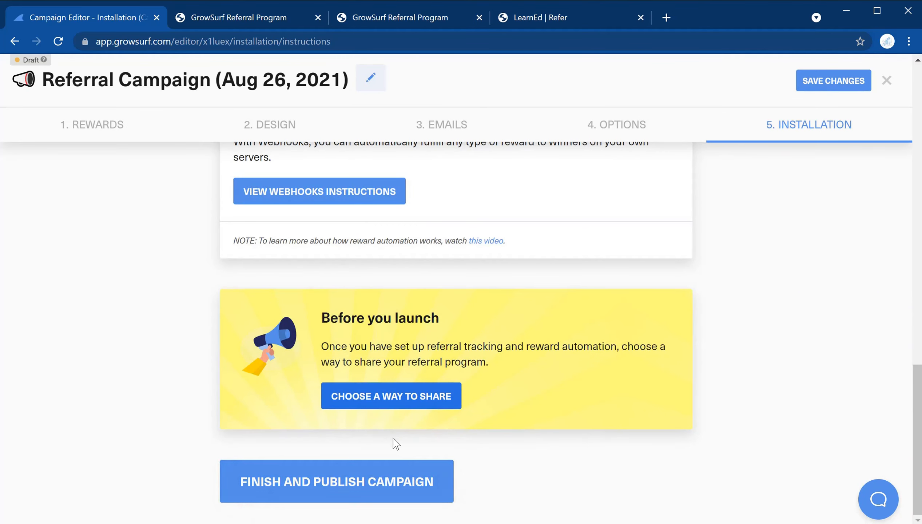
pyautogui.click(350, 489)
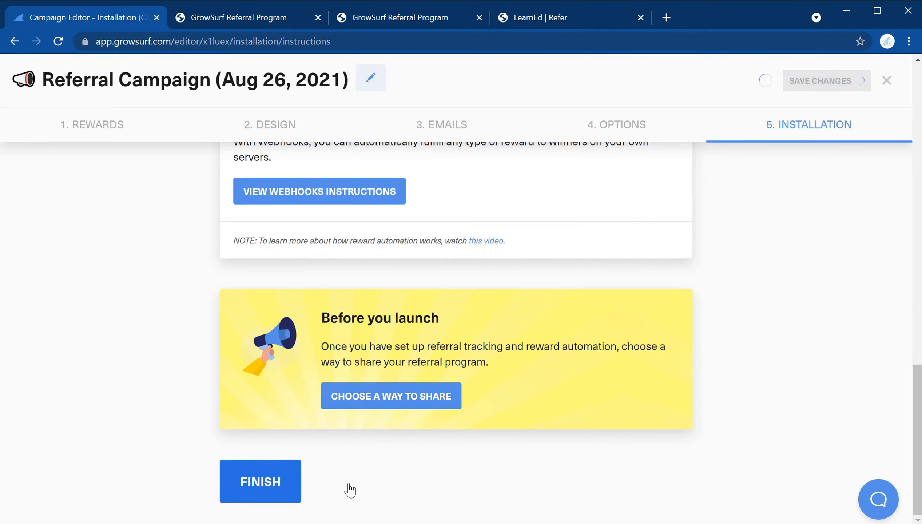